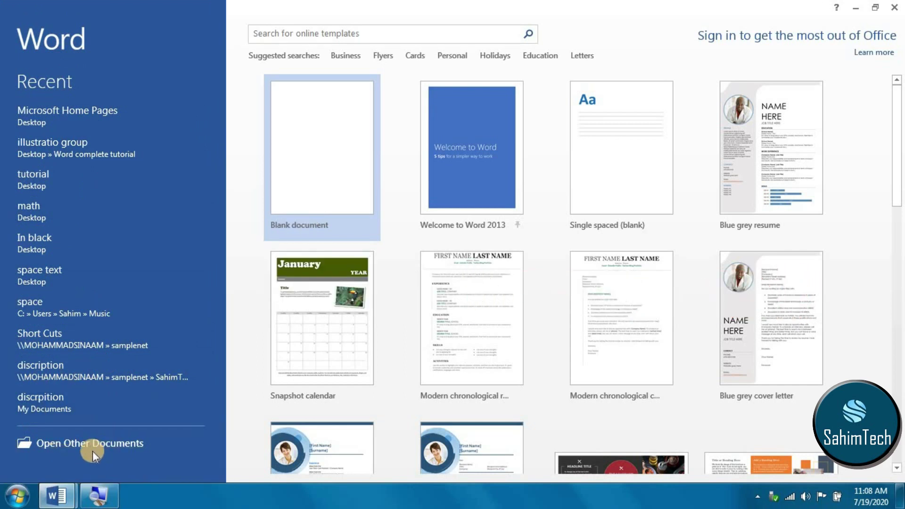
- Examine the recent documents and the OneDrive and Computer locations for opening other documents, and return to the start screen
scroll(123, 214, "down", 2)
left_click(81, 440)
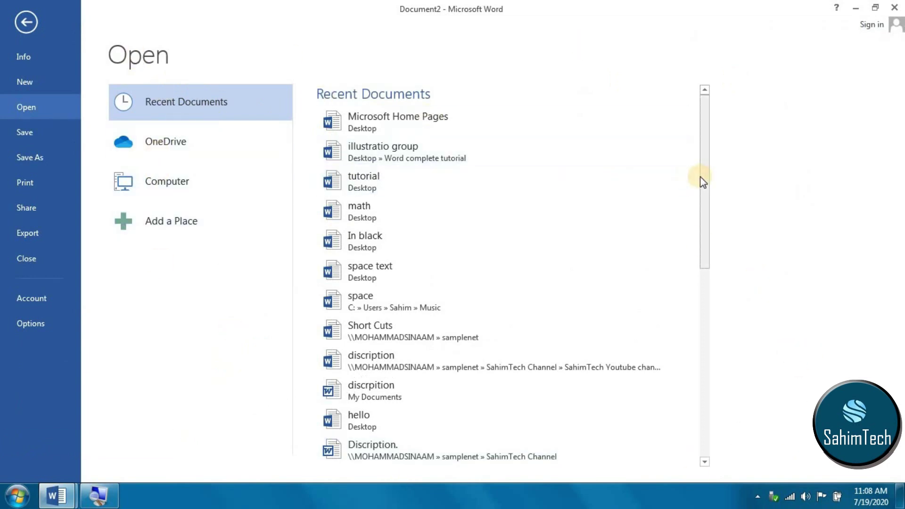
scroll(701, 236, "down", 5)
scroll(699, 193, "up", 5)
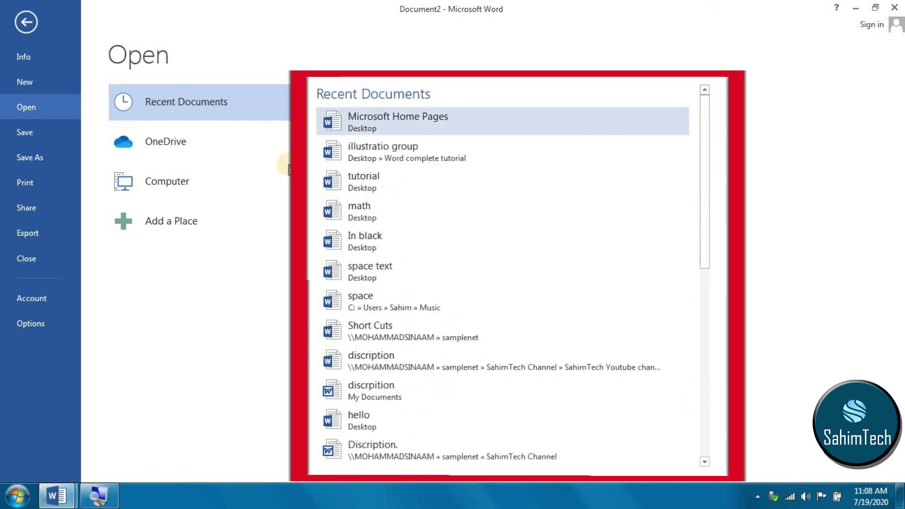
left_click(188, 150)
left_click(194, 183)
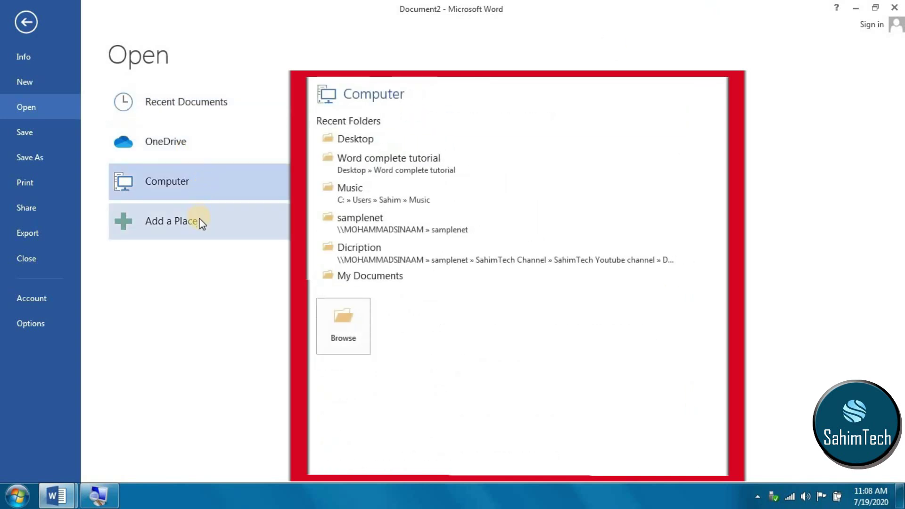
left_click(27, 22)
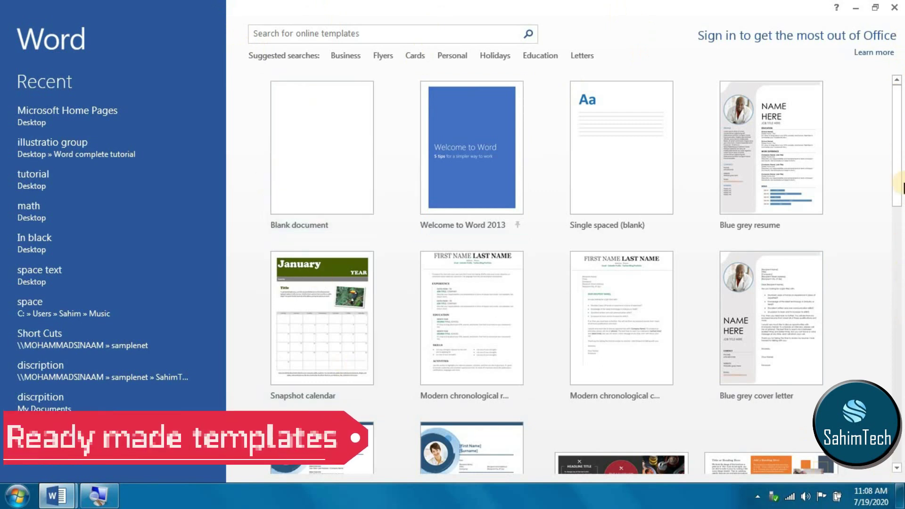
- Browse the ready-made templates offered on the start screen, including the certificates and brochures
scroll(865, 304, "down", 12)
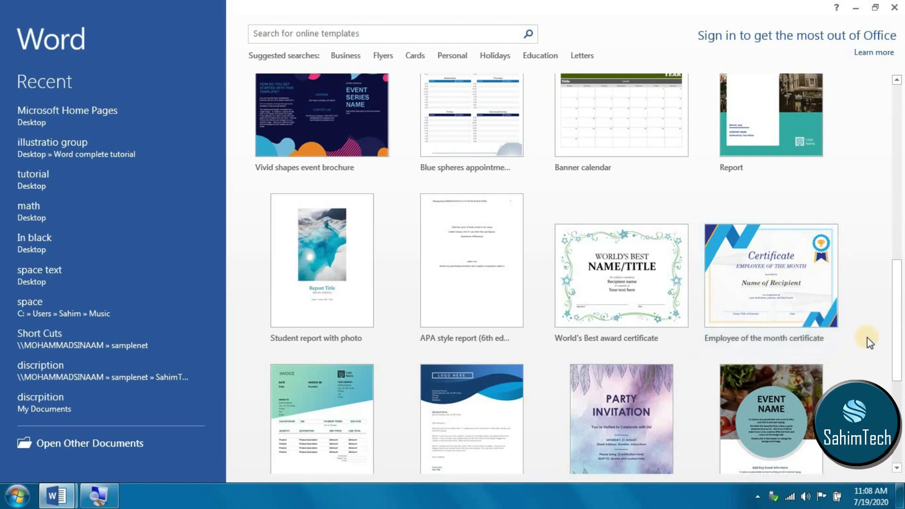
mouse_move(897, 321)
left_mouse_down()
mouse_move(898, 298)
mouse_move(897, 322)
left_mouse_up()
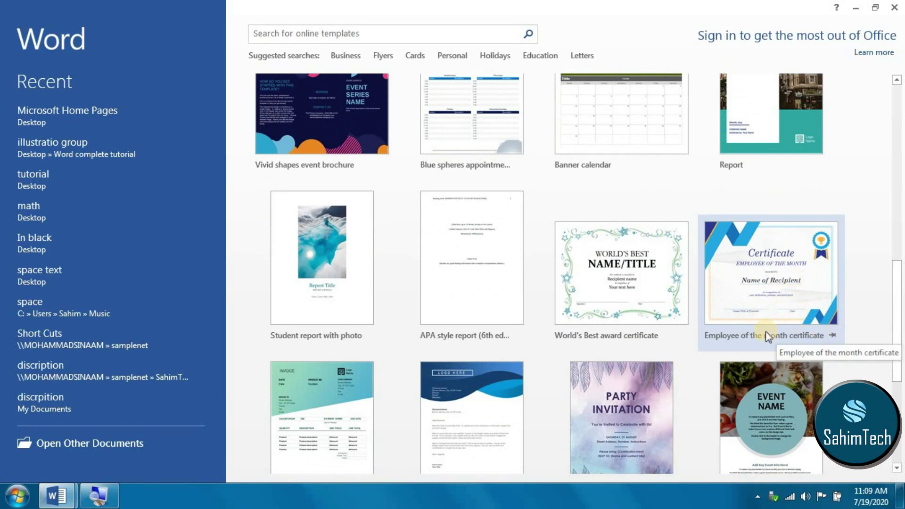
scroll(858, 227, "up", 7)
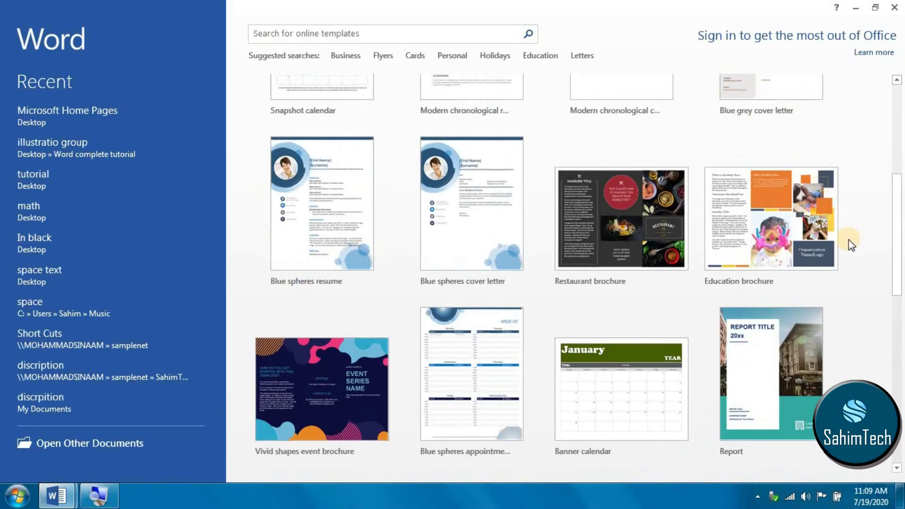
- Search the online templates for "blue" and return to the start screen
left_click(301, 33)
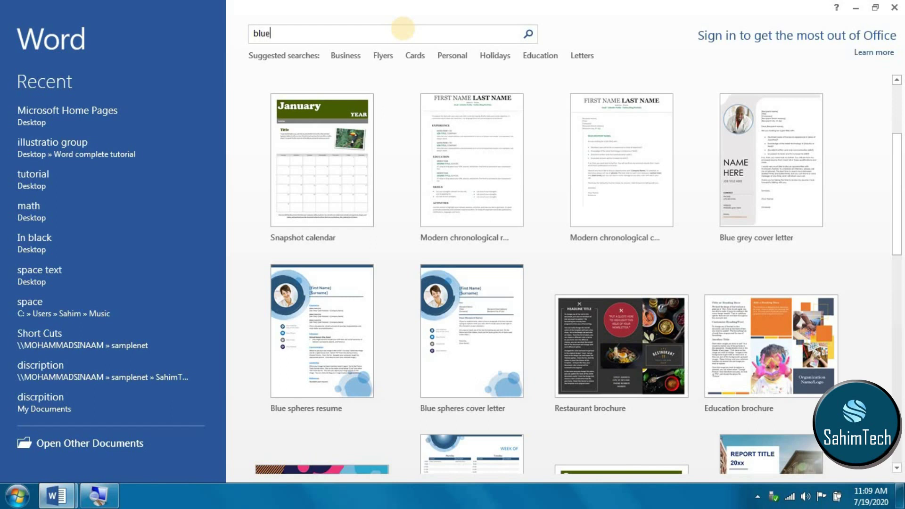
key("Return")
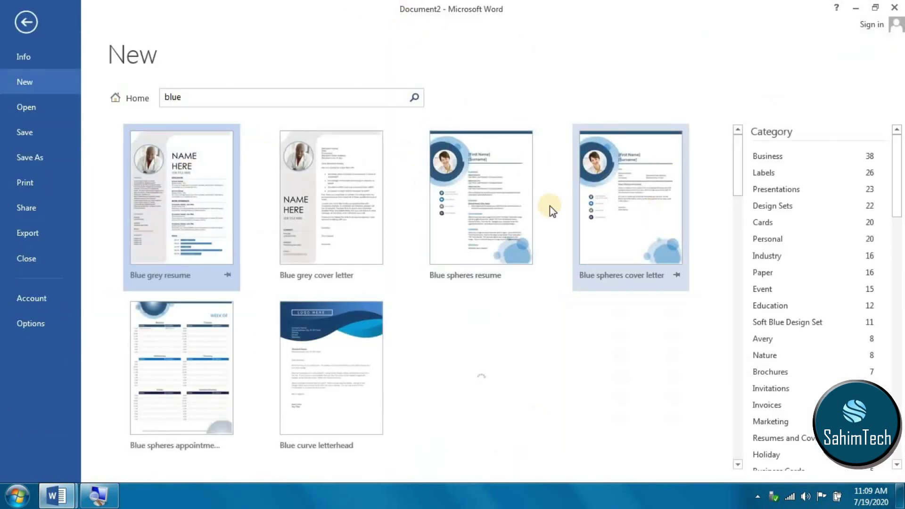
left_click(25, 18)
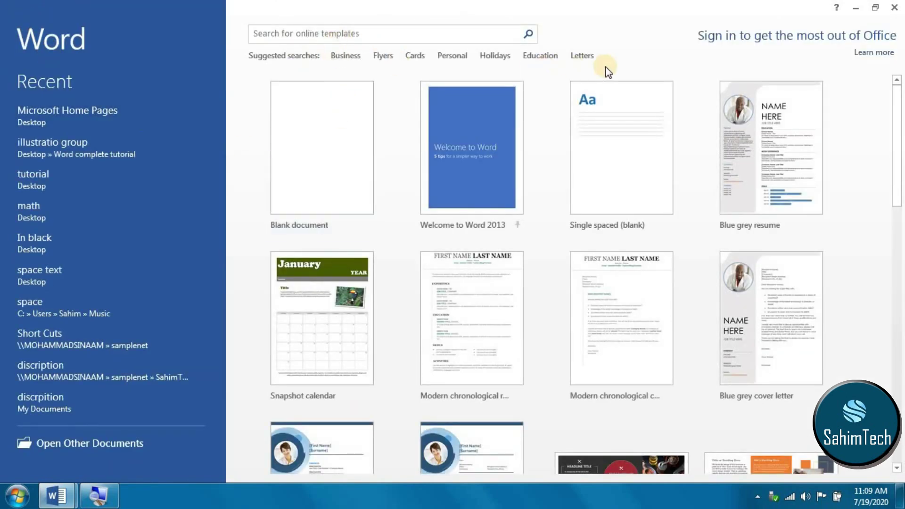
- Create a new blank document
left_click(355, 173)
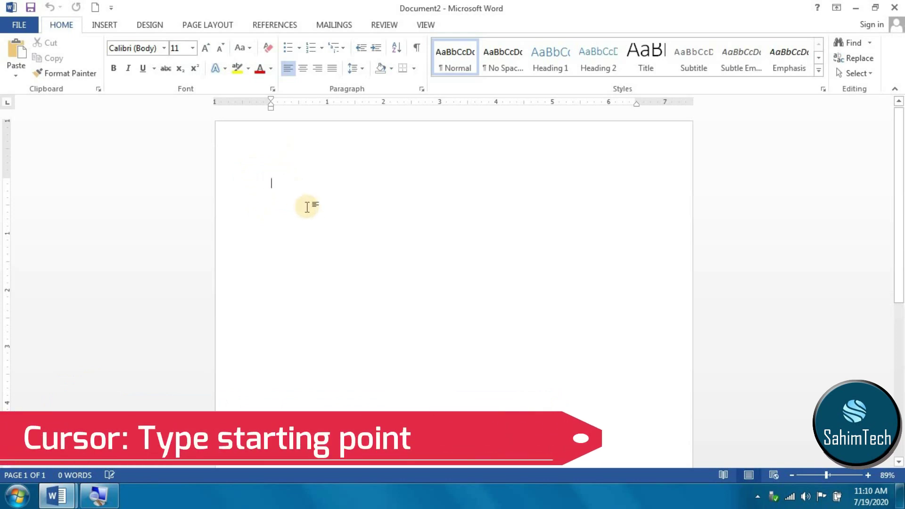
- Practise typing at the insertion point with a name followed by "hi", and the sample letters "hh" and "yh"
type("ahim hi")
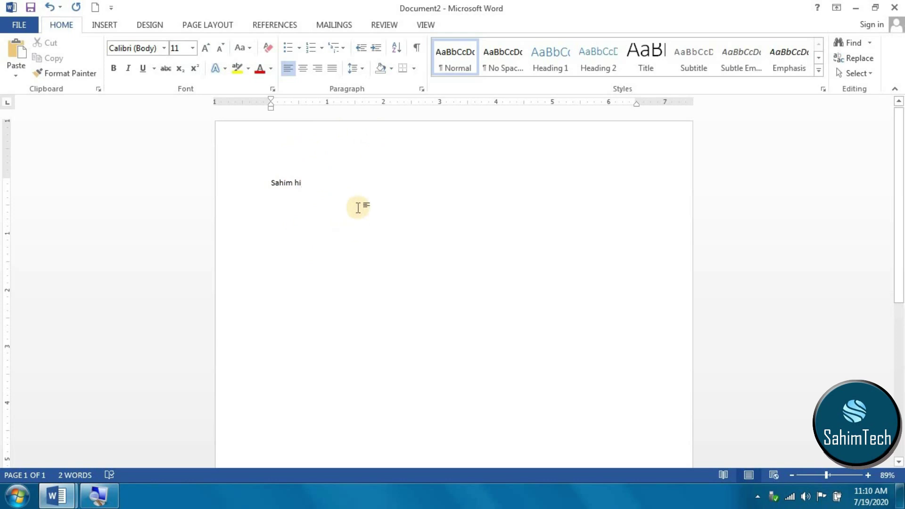
type("hh")
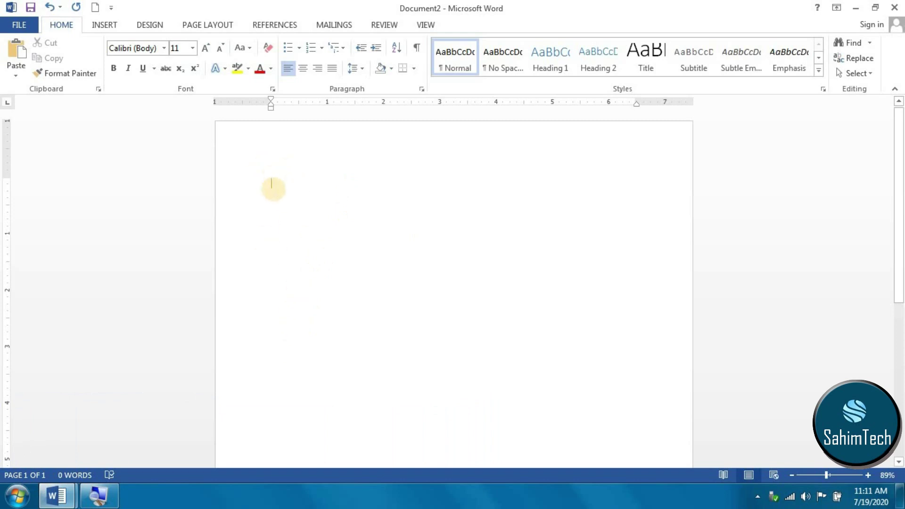
type("yh")
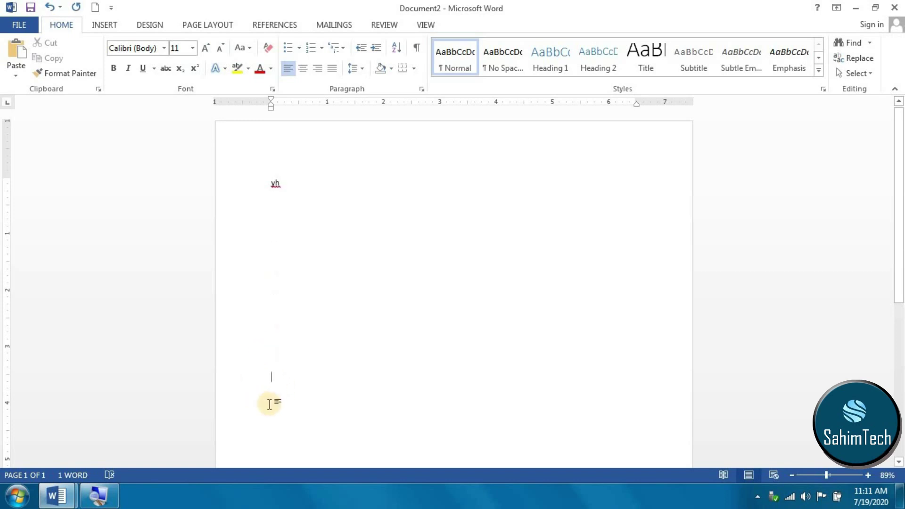
- Place the insertion point lower on the page, undo that placement and delete the sample text "yh"
double_click(283, 365)
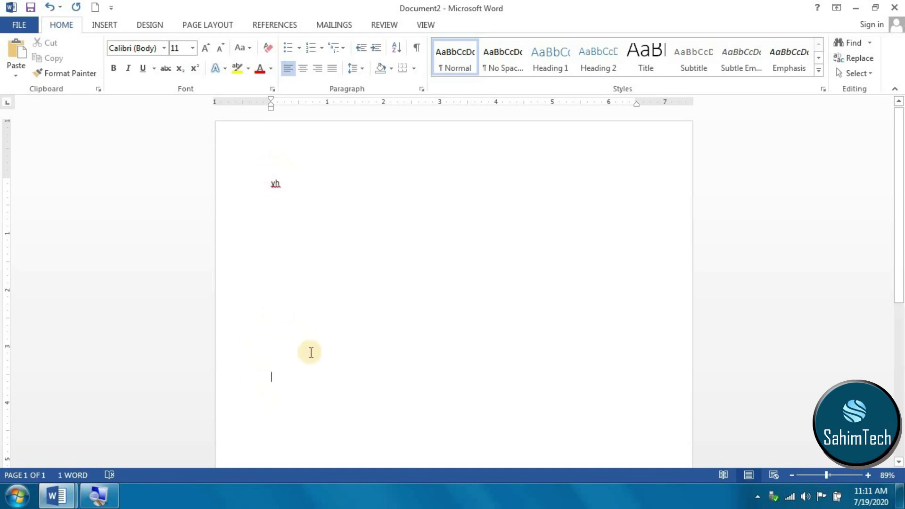
key("ctrl+z")
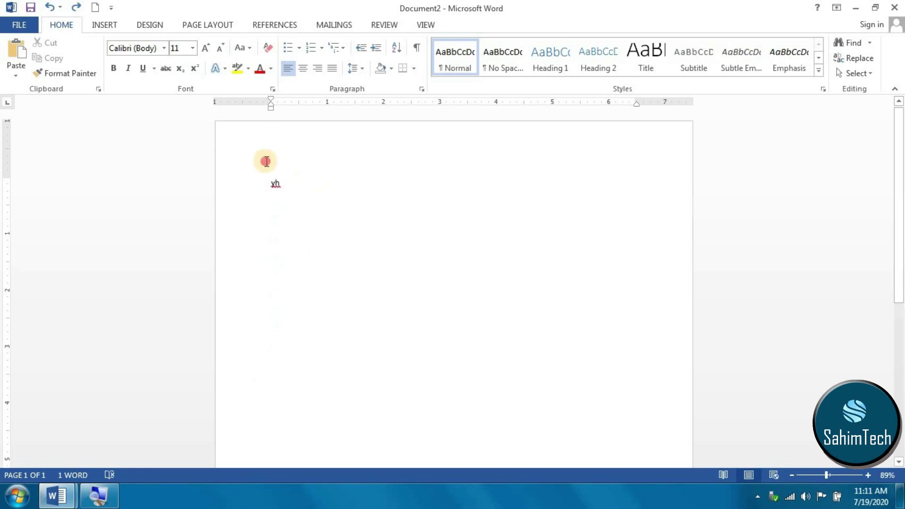
left_click(250, 175)
key("Delete")
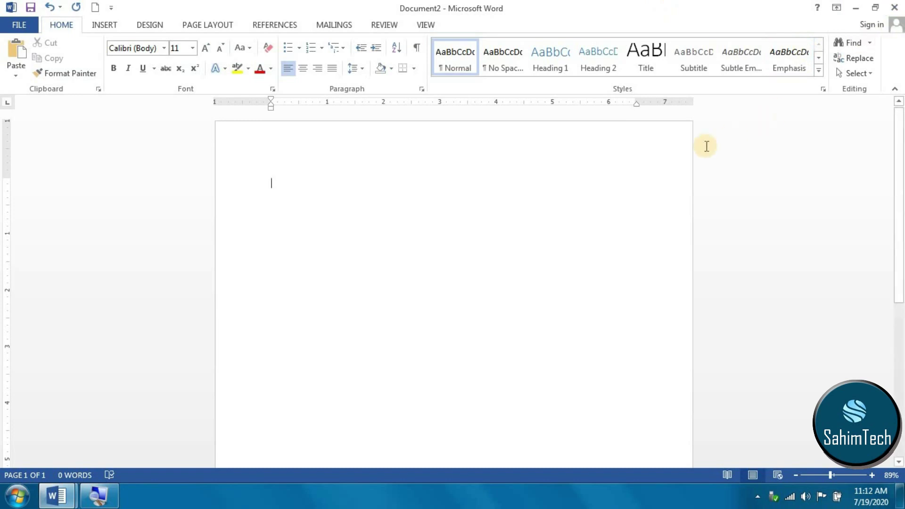
- Start closing the unsaved document and cancel at the save prompt
key("alt+space")
key("c")
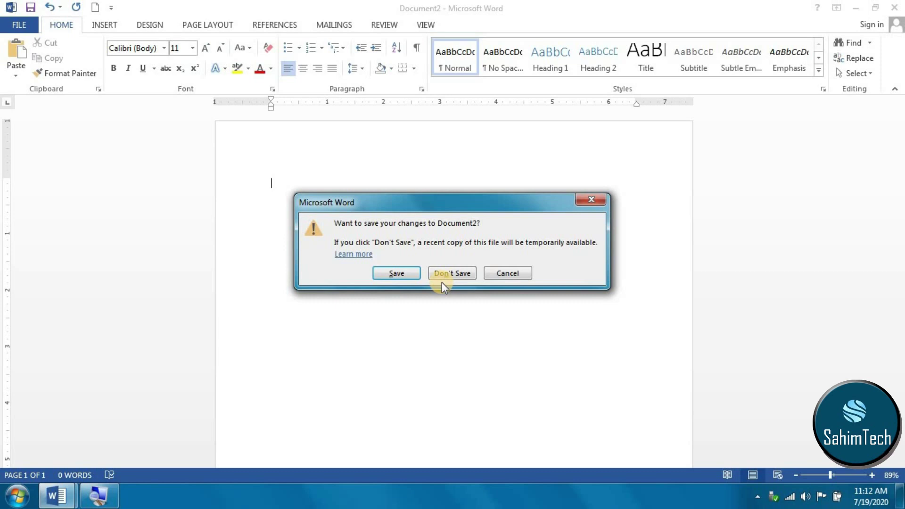
left_click(490, 273)
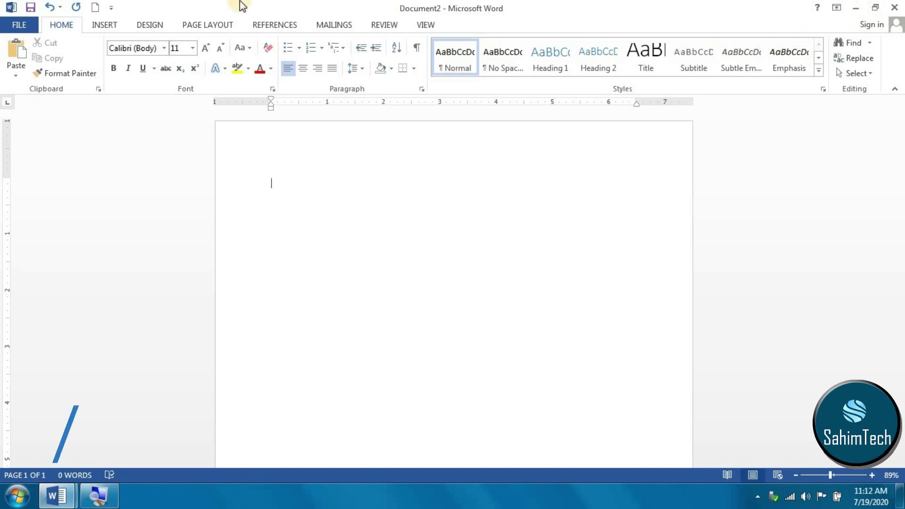
- Restore down and minimize the Document2 window, and bring it back maximized
key("super+Down")
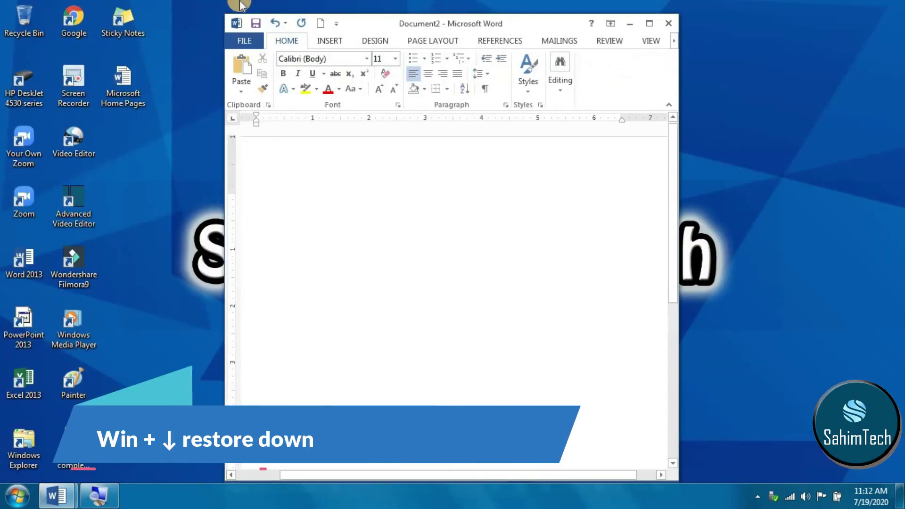
key("super+Down")
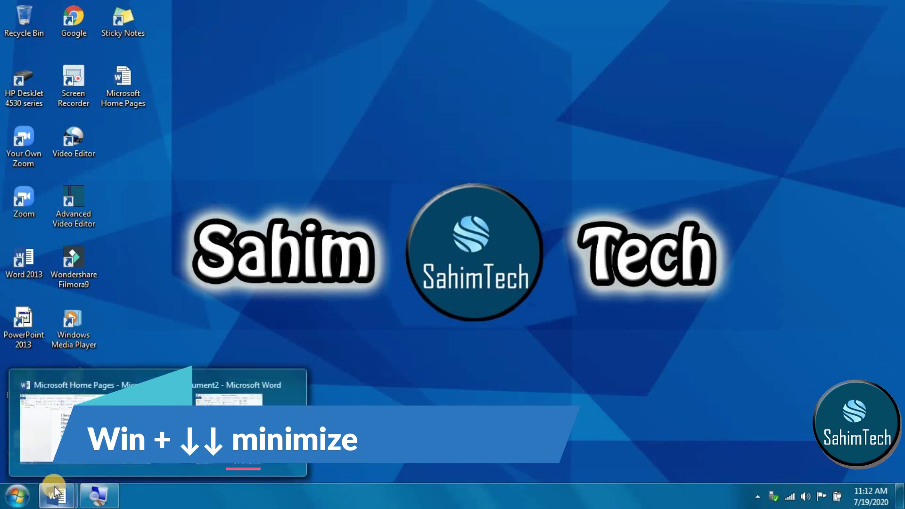
left_click(243, 415)
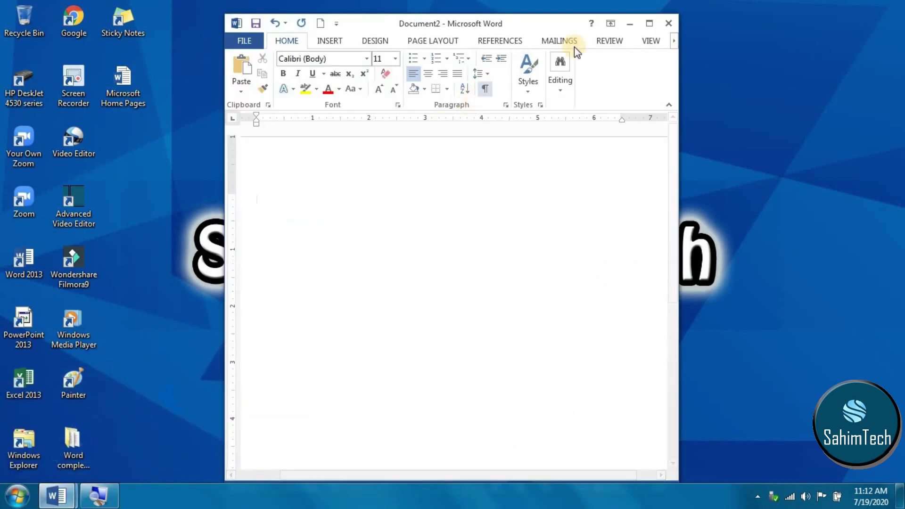
left_click(649, 24)
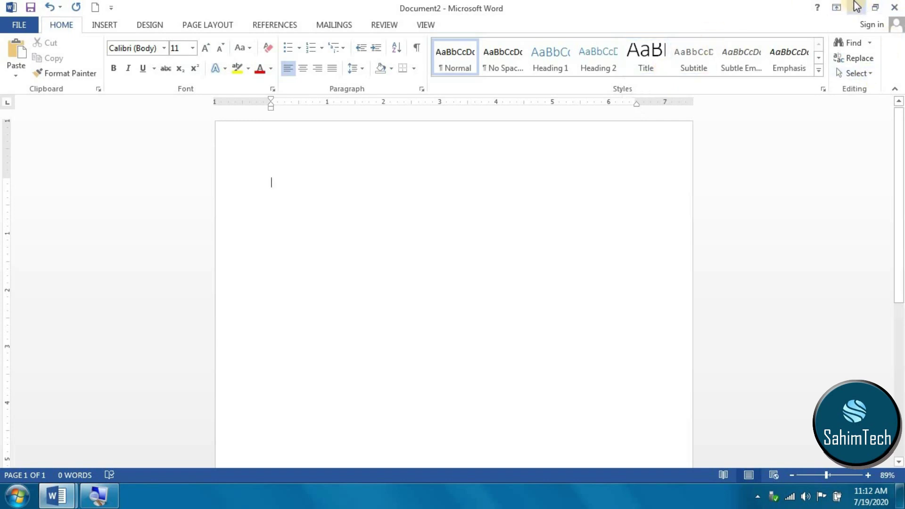
- Add the Email command to the Quick Access Toolbar
left_click(111, 7)
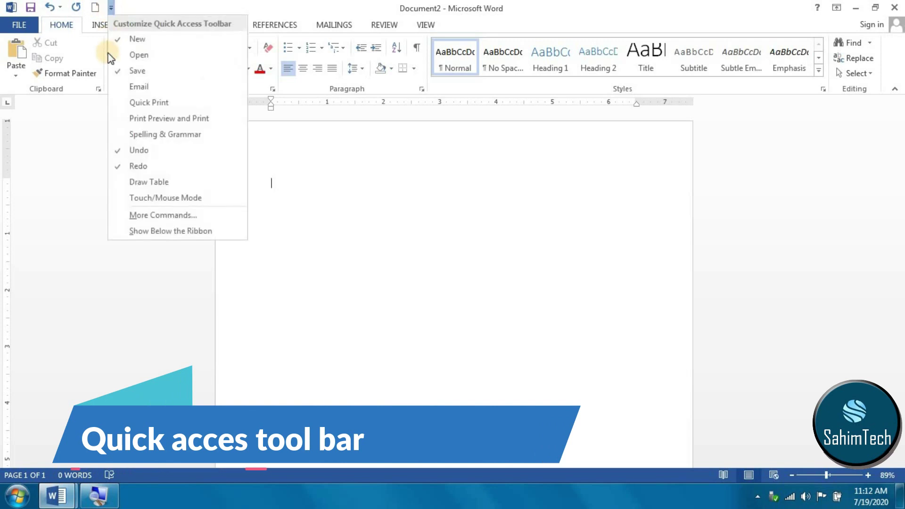
left_click(135, 86)
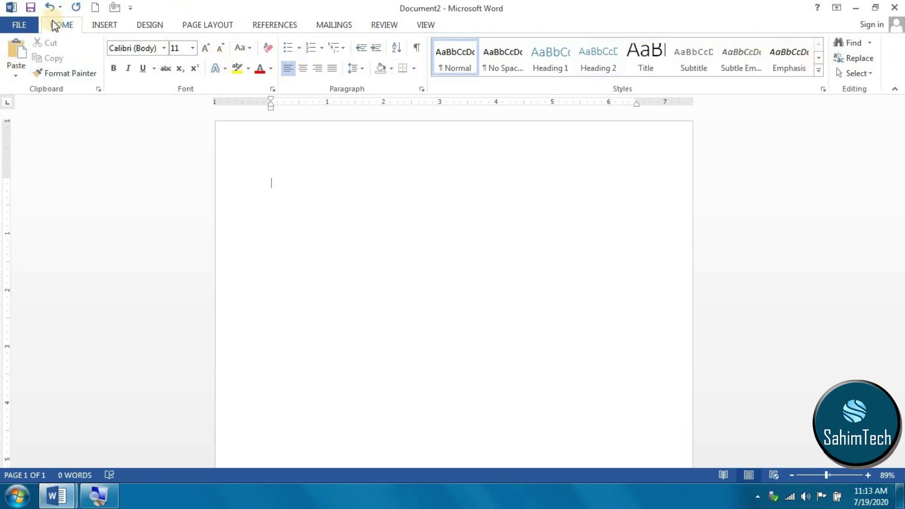
- Show the Quick Access Toolbar below the ribbon and move it back above the ribbon
left_click(133, 5)
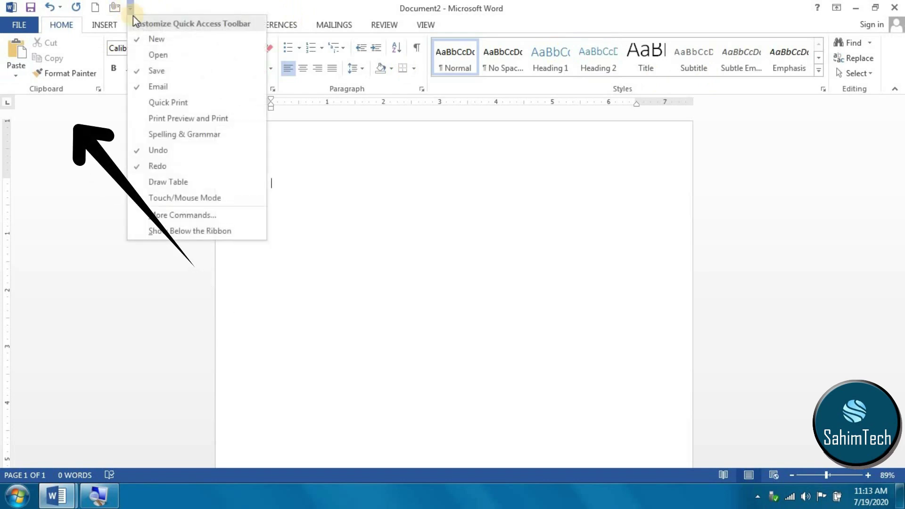
left_click(164, 232)
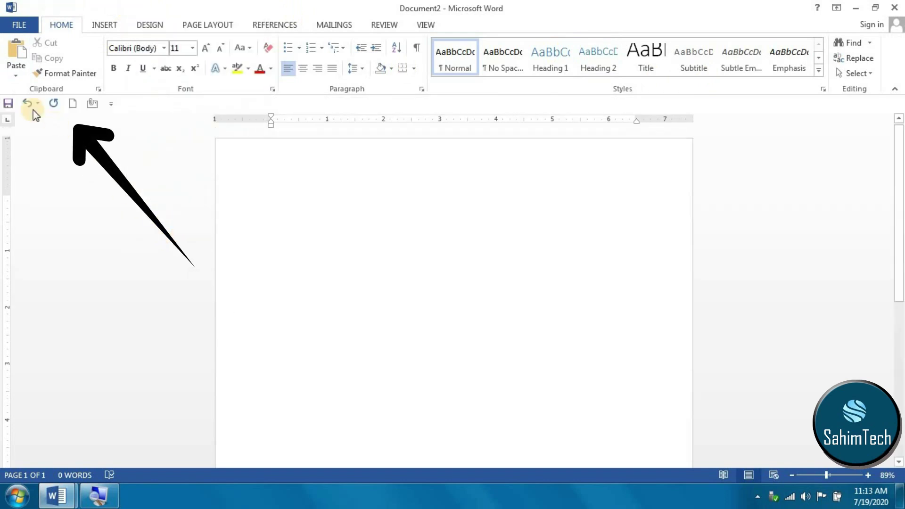
left_click(111, 104)
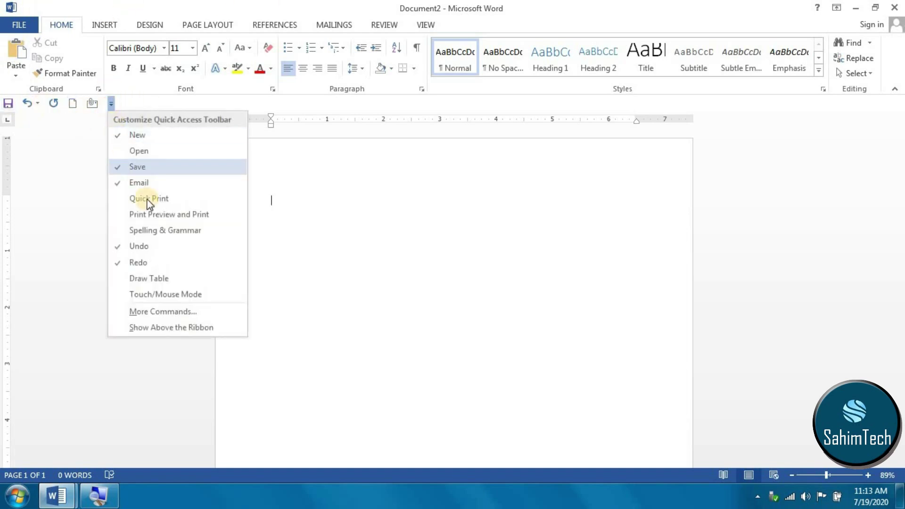
left_click(167, 327)
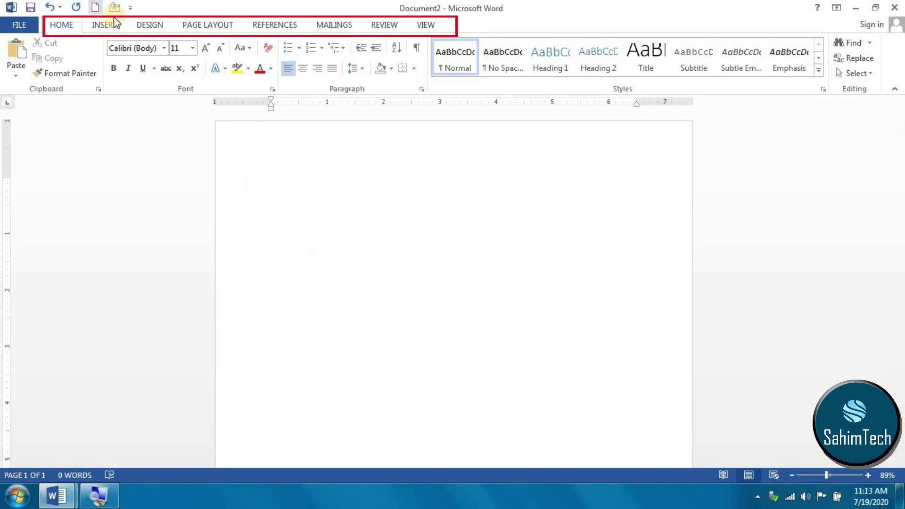
- Examine the ribbon's Home, Insert, Design, Page Layout and References command sets
left_click(101, 26)
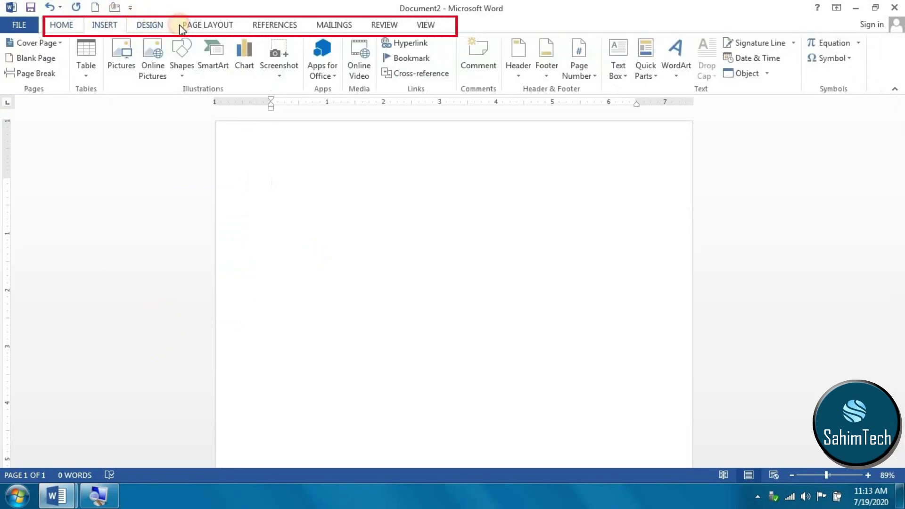
left_click(154, 21)
left_click(202, 24)
left_click(279, 26)
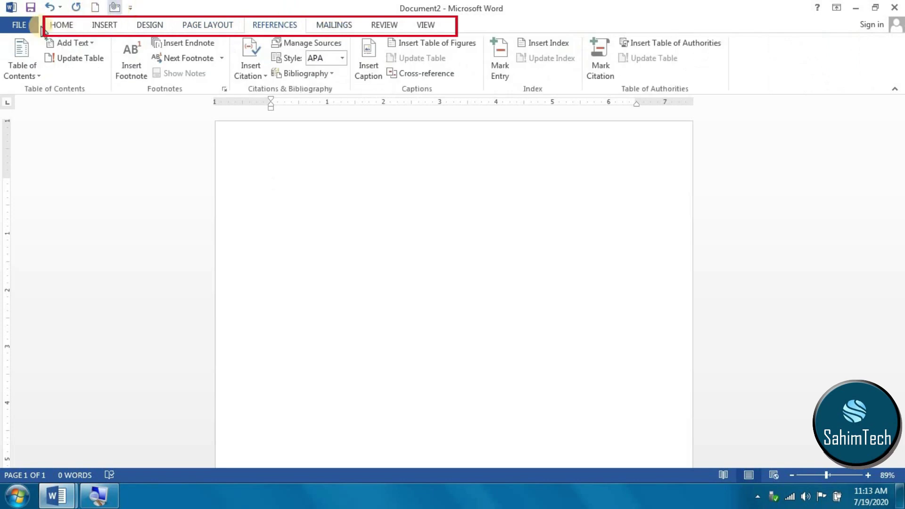
left_click(54, 25)
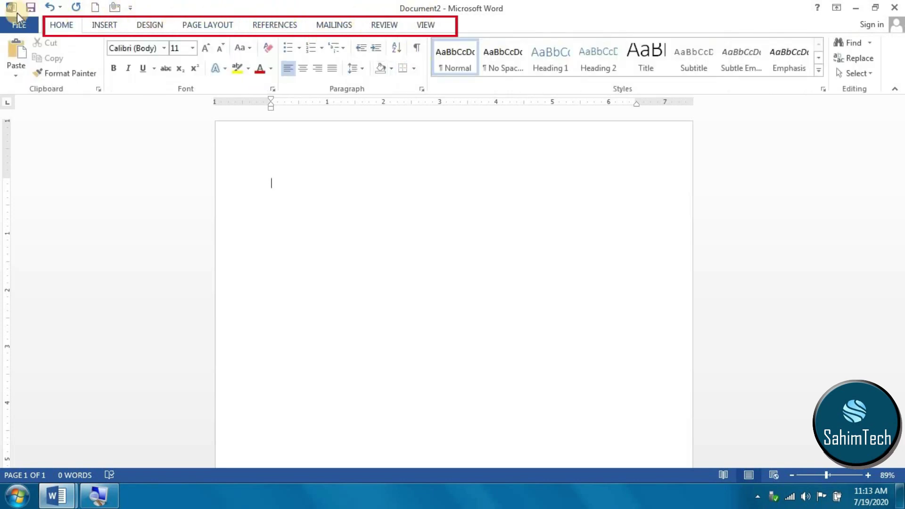
left_click(112, 24)
left_click(143, 25)
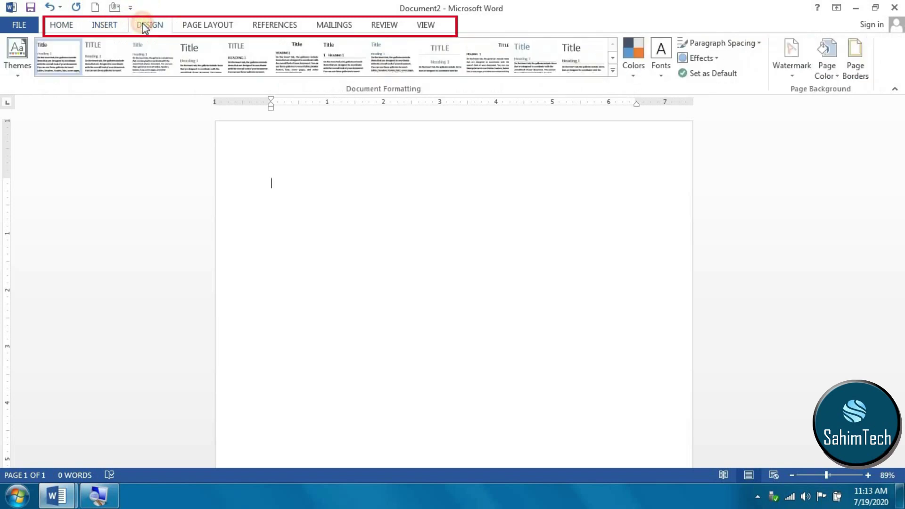
left_click(211, 28)
left_click(272, 25)
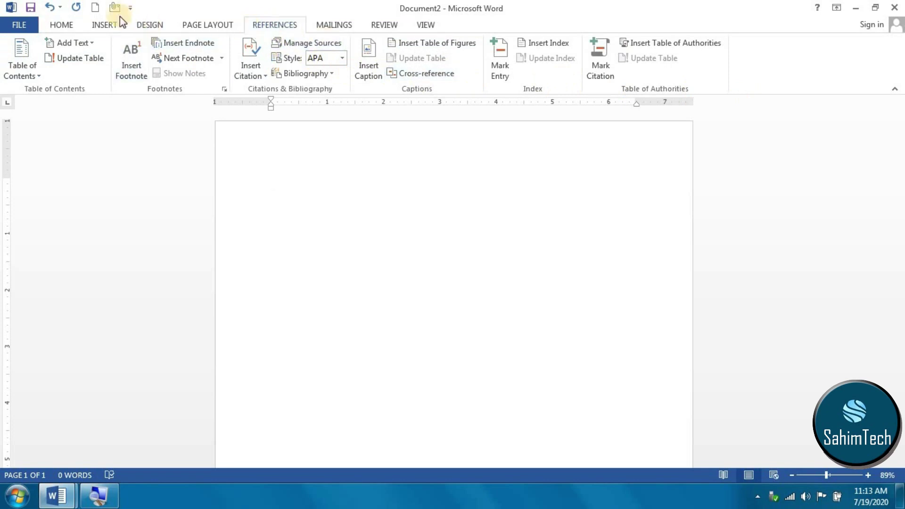
left_click(105, 26)
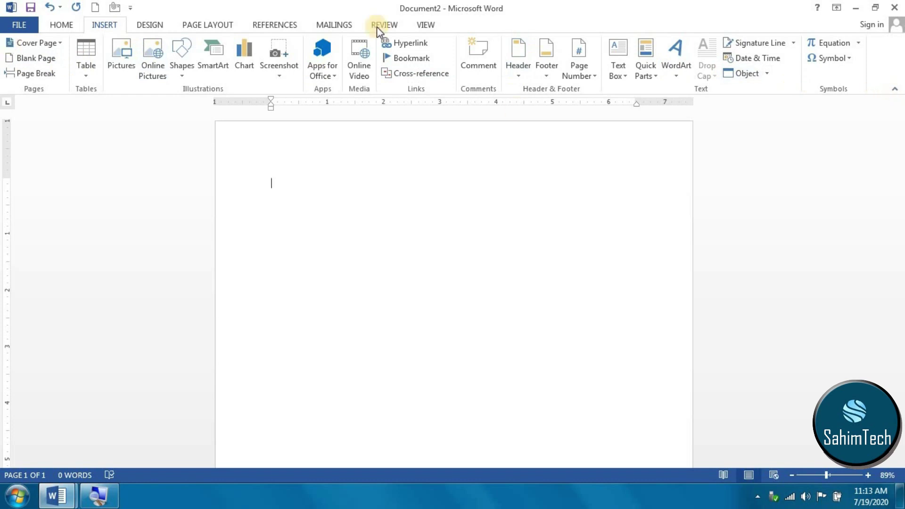
- Examine the basic and advanced settings in the Font dialog, then close it without changing anything
left_click(66, 30)
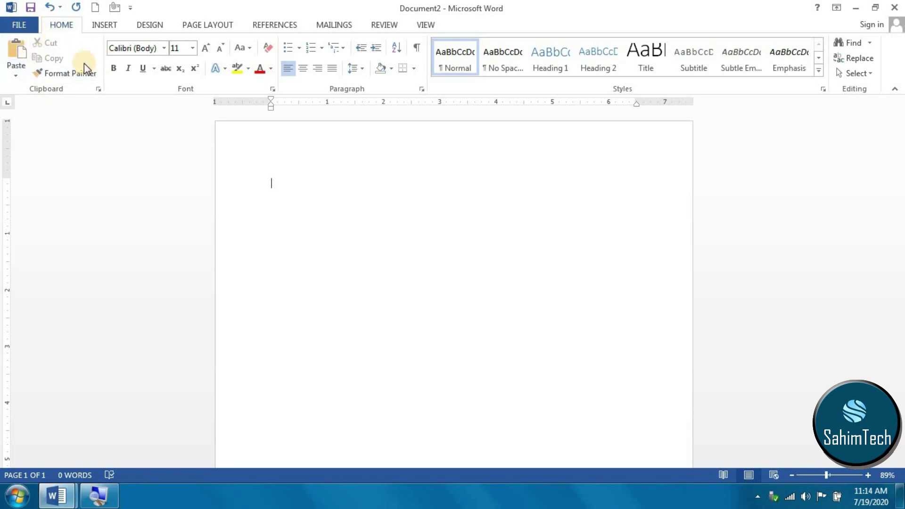
left_click(128, 68)
left_click(273, 89)
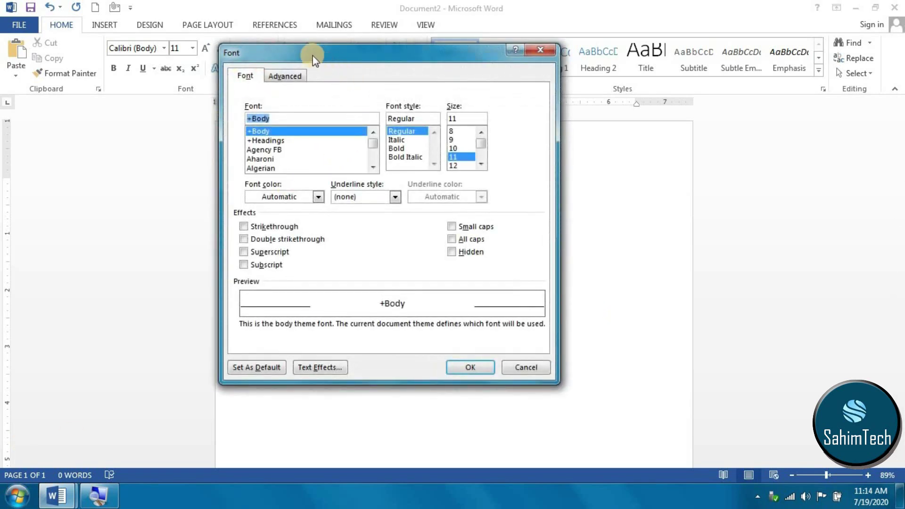
left_click_drag(313, 55, 407, 107)
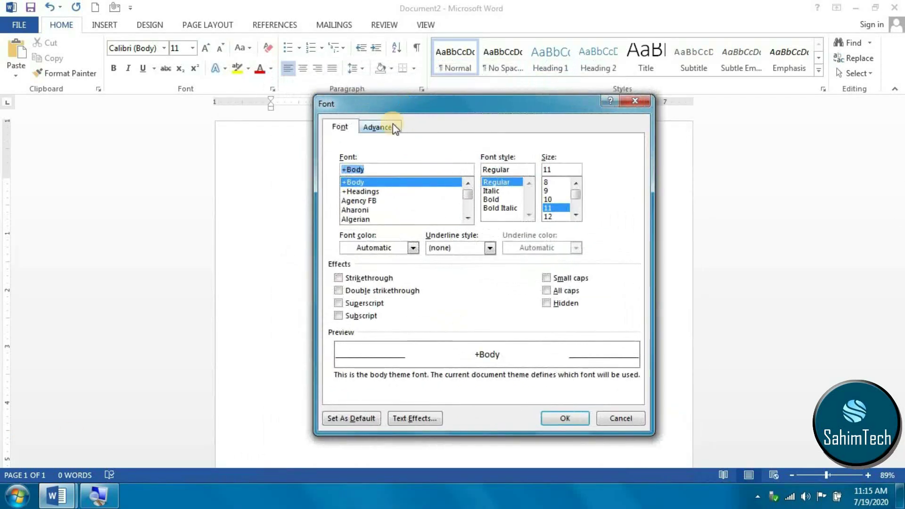
left_click(393, 125)
left_click(340, 127)
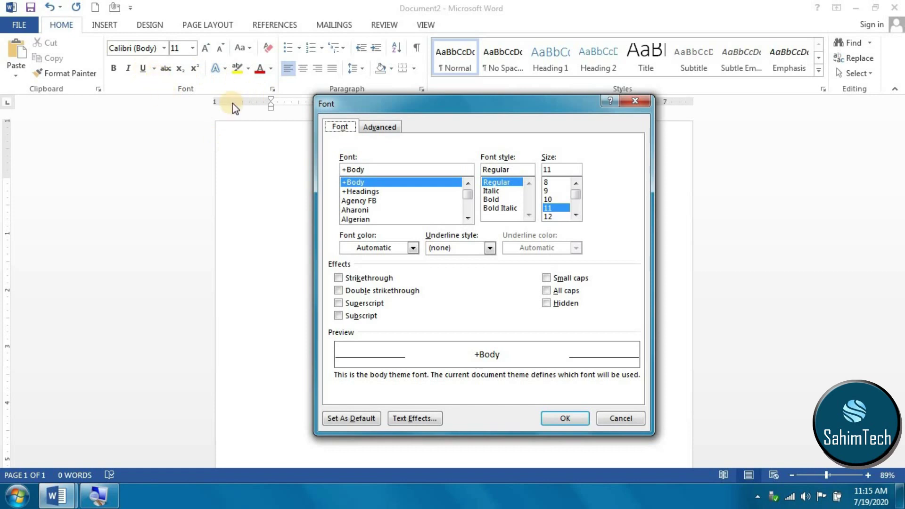
left_click_drag(371, 109, 404, 120)
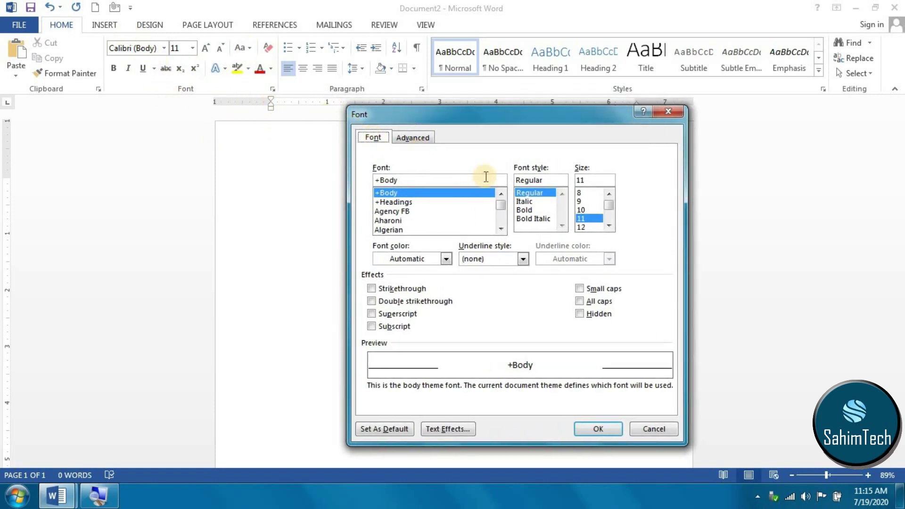
left_click_drag(431, 121, 493, 98)
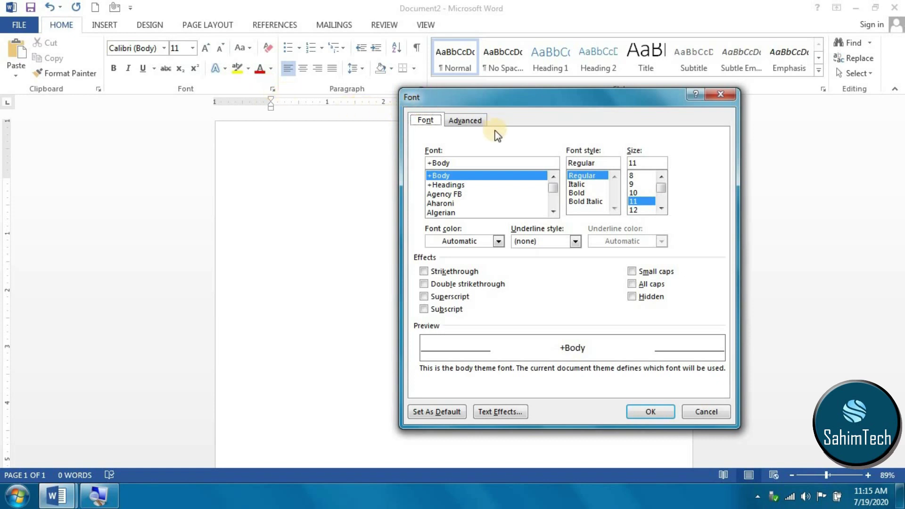
left_click(462, 122)
left_click(421, 121)
left_click(462, 123)
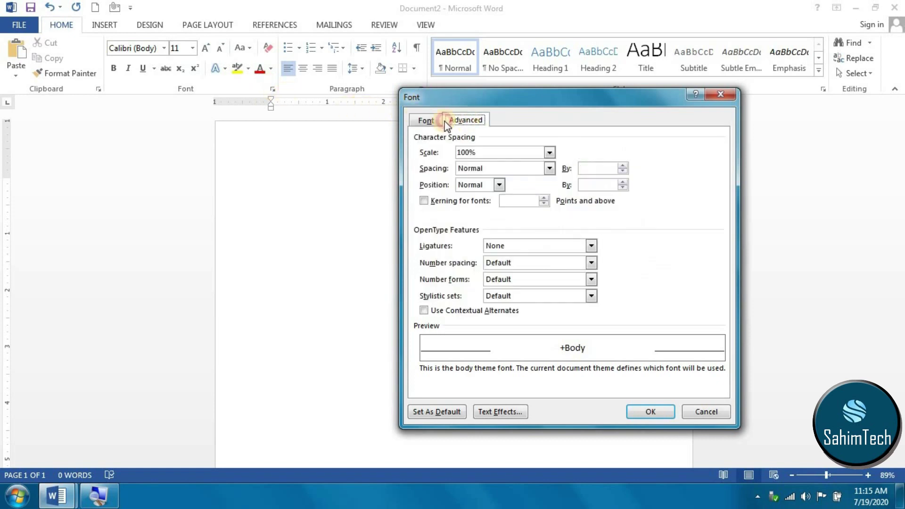
left_click(438, 121)
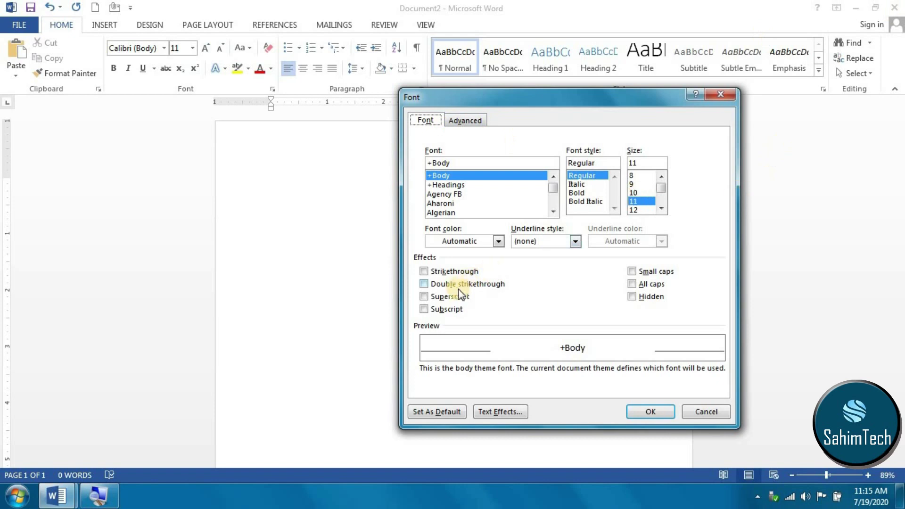
left_click(706, 411)
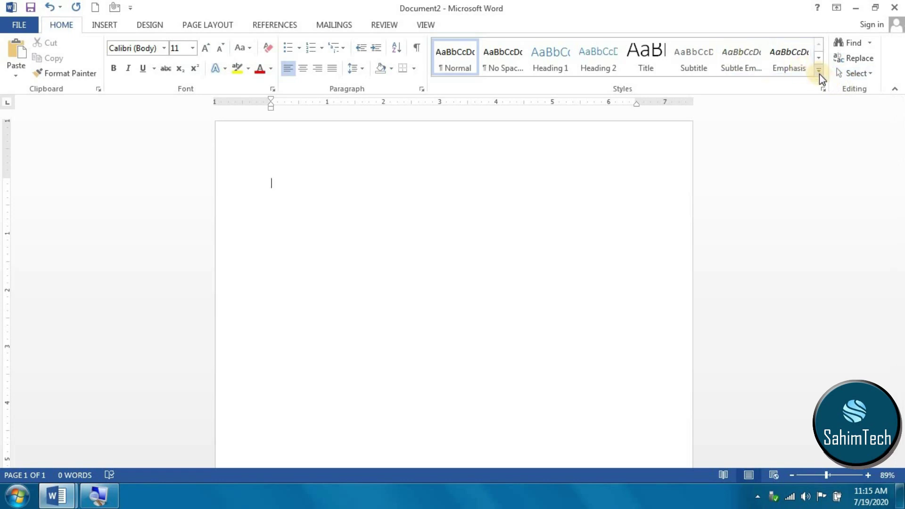
- View the expanded Styles gallery and the full Styles list, closing both without applying a style
left_click(820, 75)
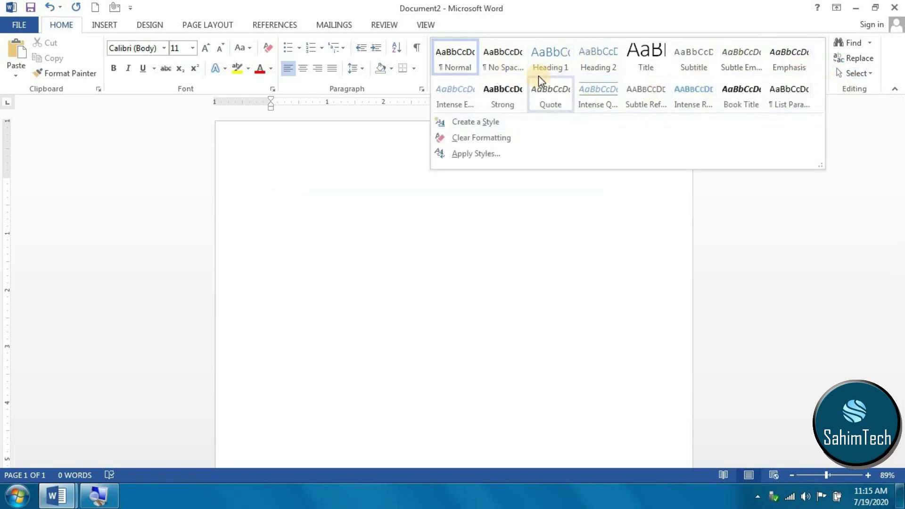
left_click(479, 229)
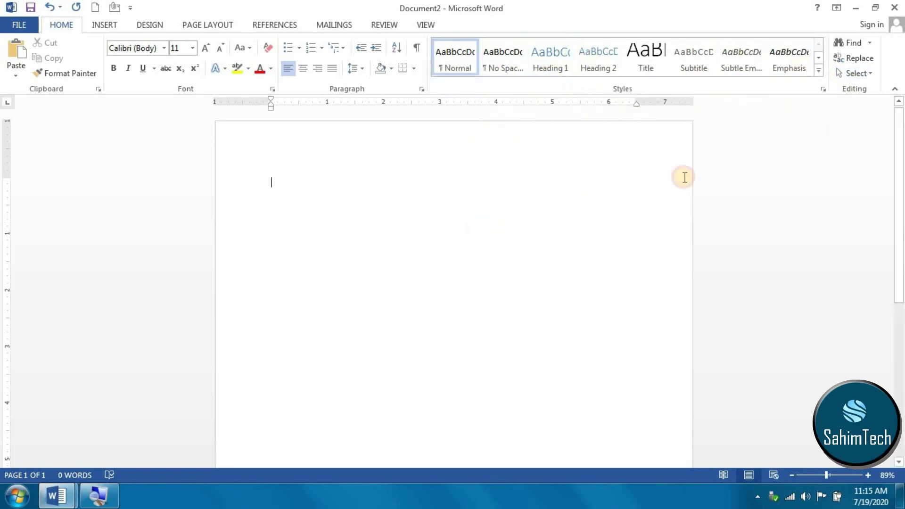
left_click(824, 89)
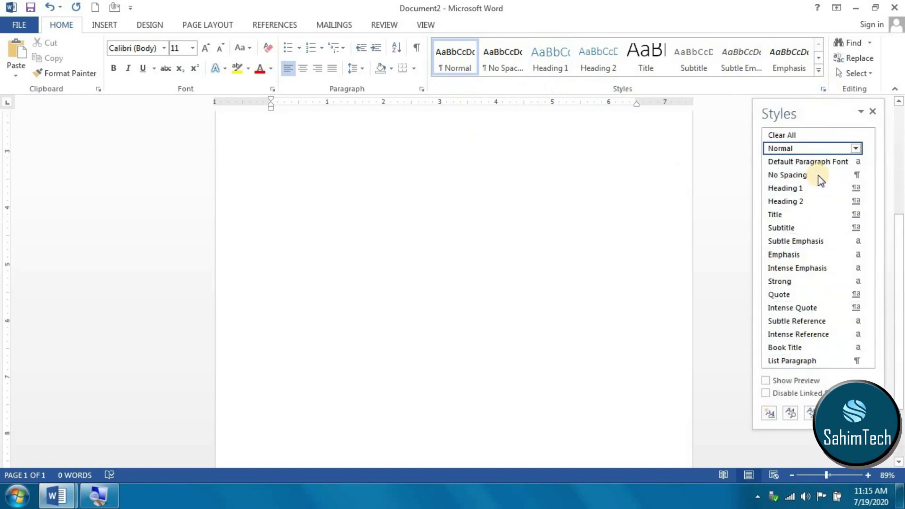
left_click(873, 110)
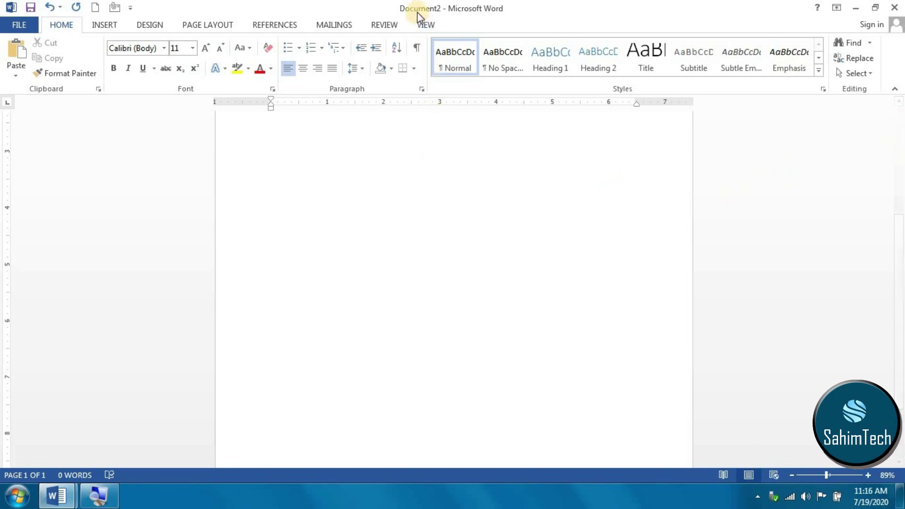
- Hide the document ruler and show it again, then return to the Home commands
left_click(428, 25)
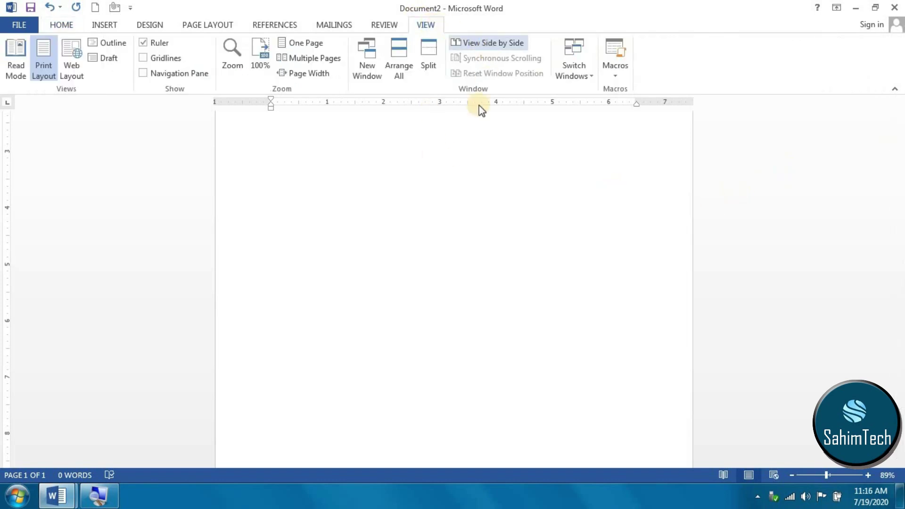
left_click(151, 45)
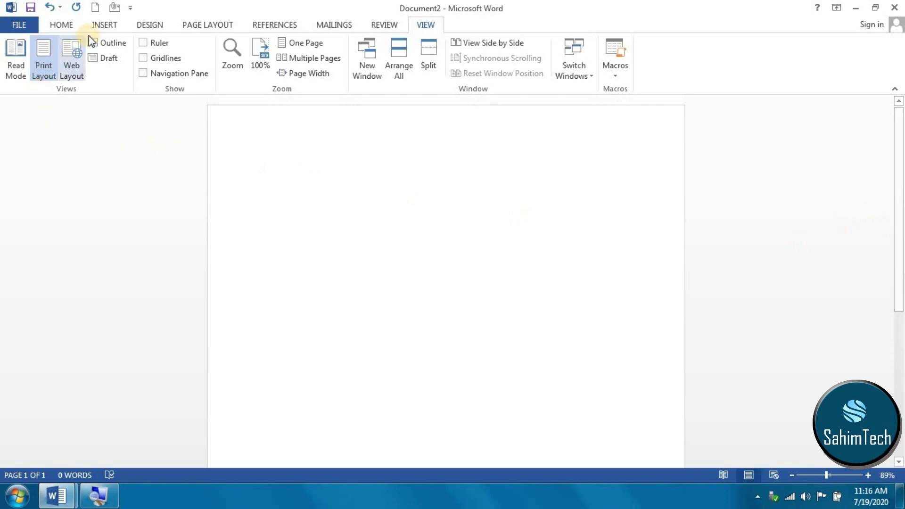
left_click(144, 43)
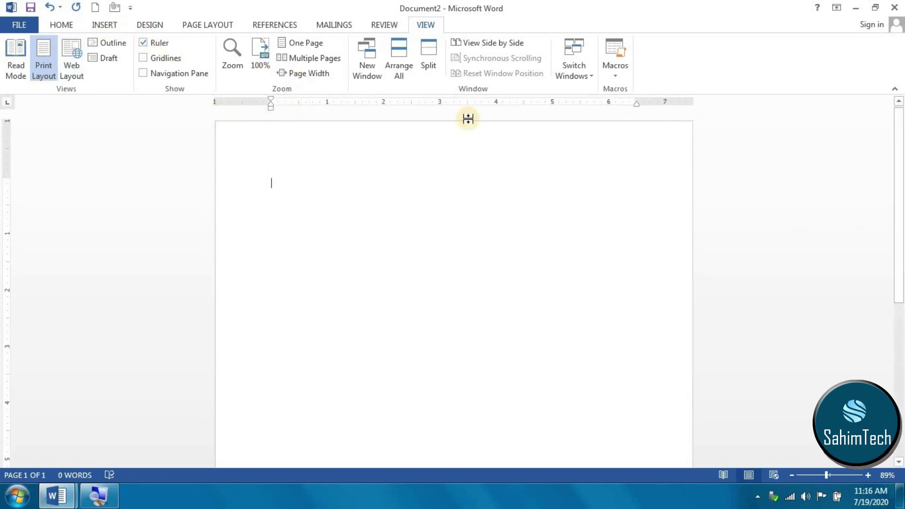
left_click(60, 25)
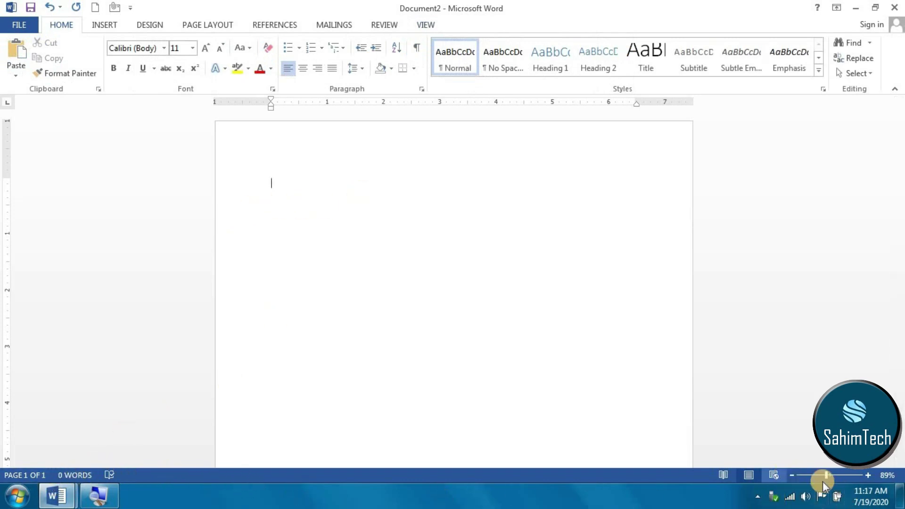
- Set the page zoom to 93% and type the author's name in lowercase on the blank page
mouse_move(827, 477)
left_mouse_down()
mouse_move(862, 481)
mouse_move(821, 476)
mouse_move(829, 477)
left_mouse_up()
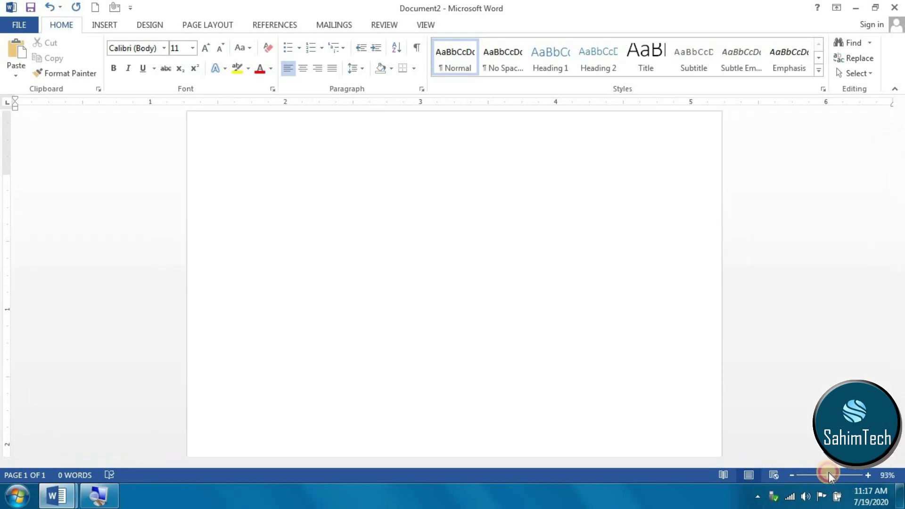
type("sahim")
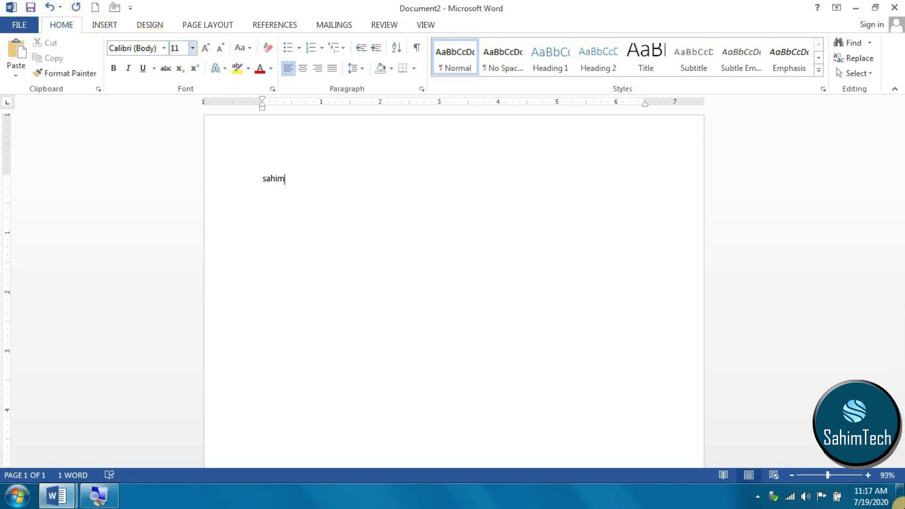
- Magnify the page to 500%, select the typed word, and set the zoom to 100%
left_click_drag(830, 475, 854, 481)
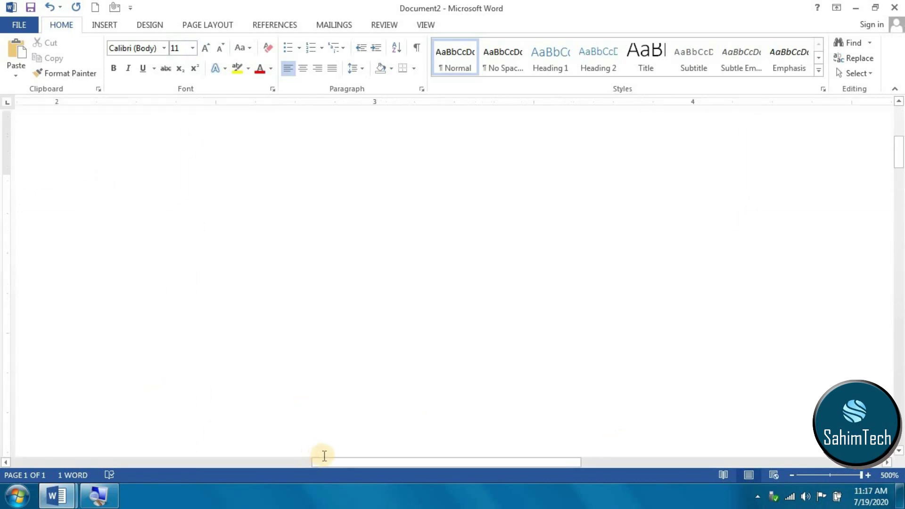
left_click_drag(325, 462, 260, 443)
left_click_drag(191, 433, 66, 411)
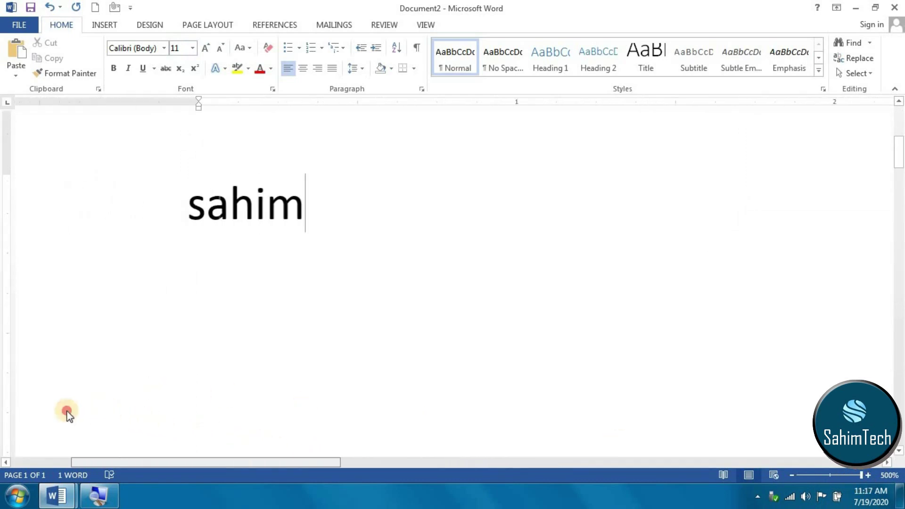
mouse_move(275, 215)
left_mouse_down()
mouse_move(419, 235)
mouse_move(402, 226)
mouse_move(303, 222)
mouse_move(277, 232)
left_mouse_up()
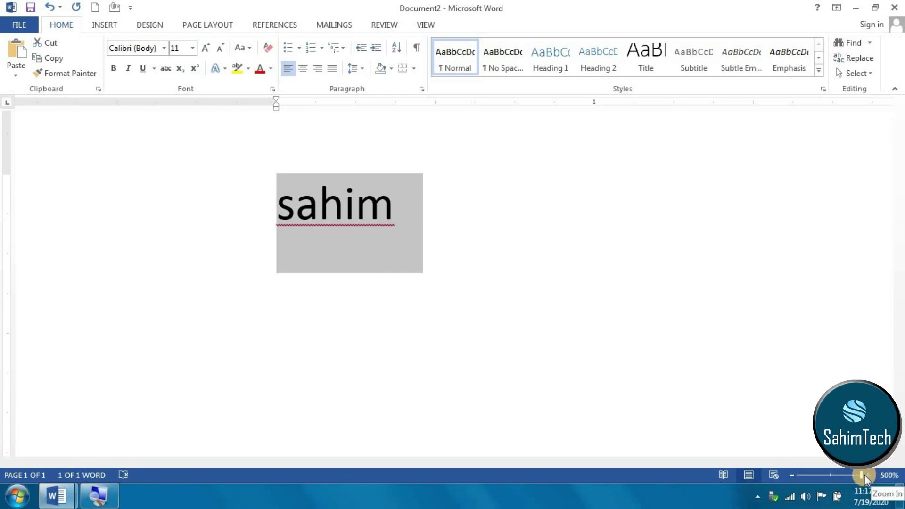
left_click_drag(861, 476, 829, 475)
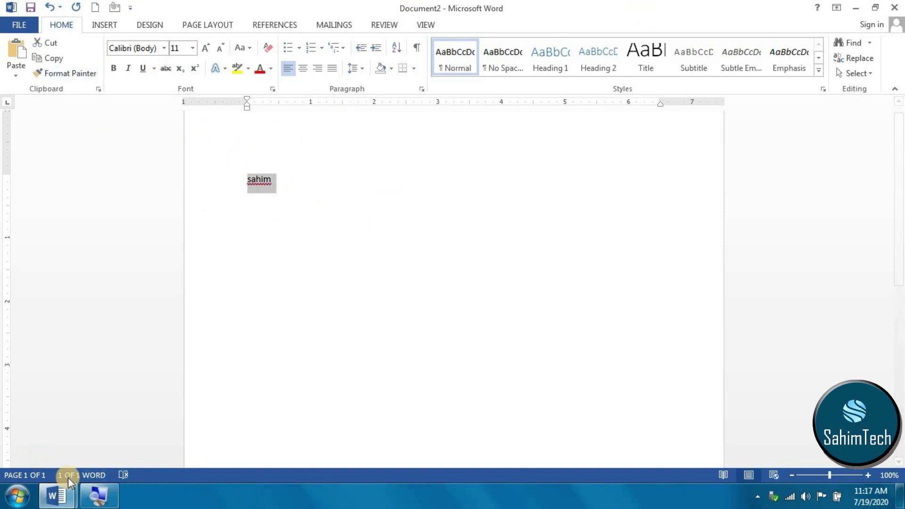
- Run the spelling check, replace the typed word with its capitalized suggestion, and check the rest of the document
left_click(124, 475)
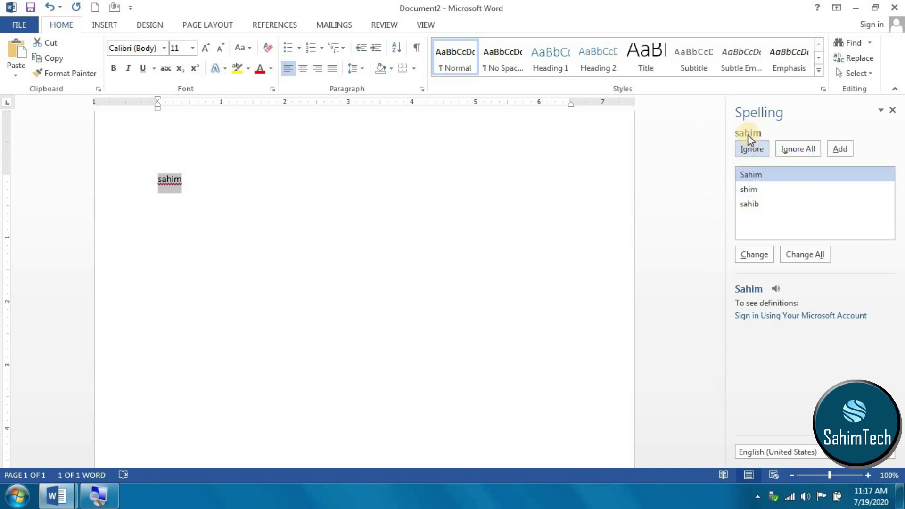
left_click(160, 183)
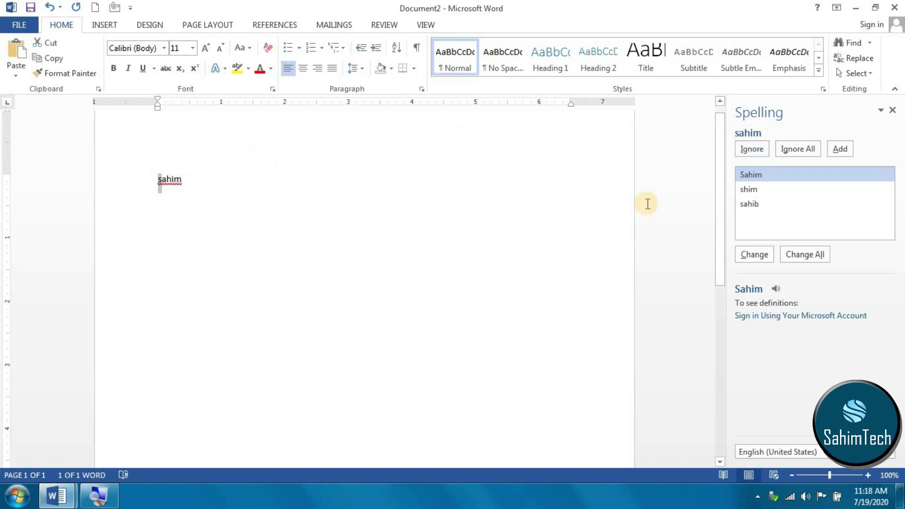
left_click(754, 175)
left_click(754, 250)
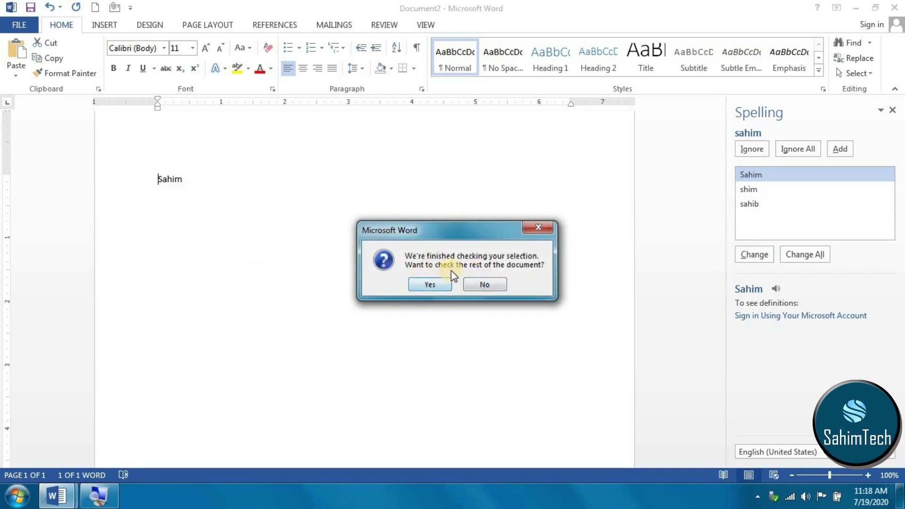
left_click(418, 286)
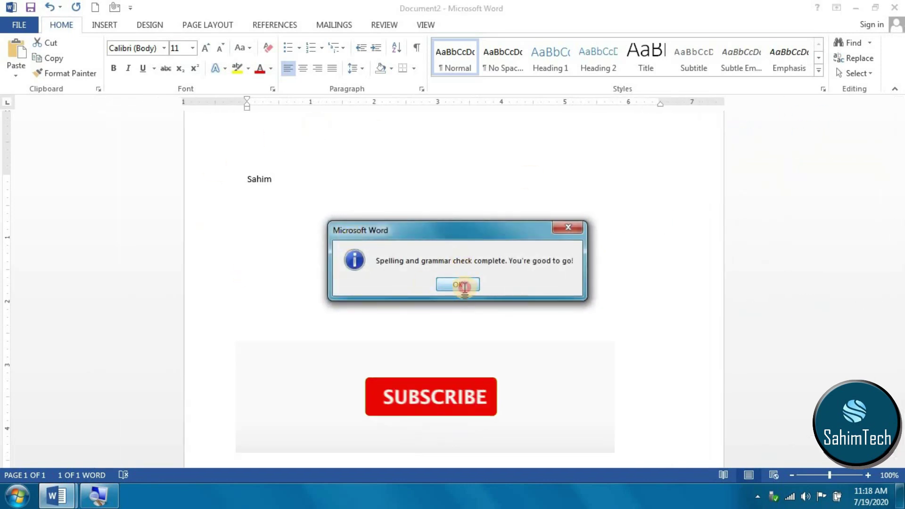
left_click(460, 284)
- Review the document's Word Count statistics and close the dialog
left_click(86, 474)
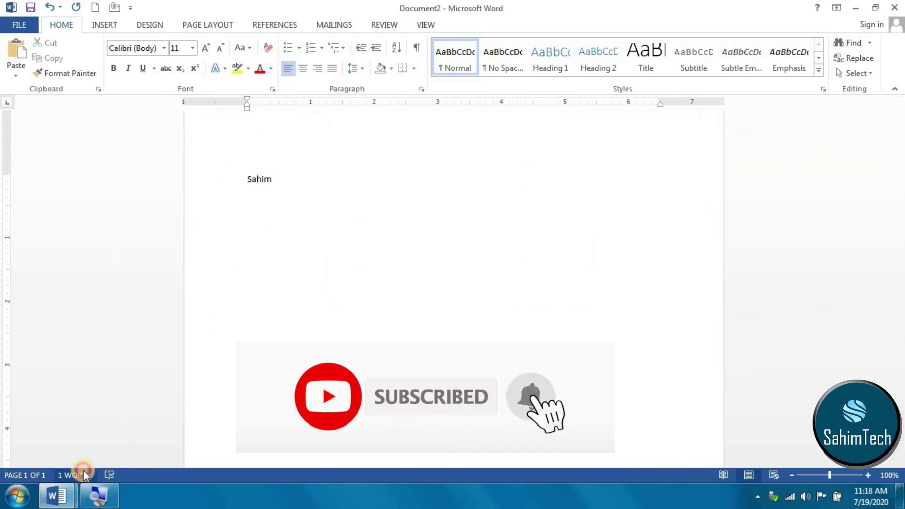
left_click_drag(576, 157, 492, 164)
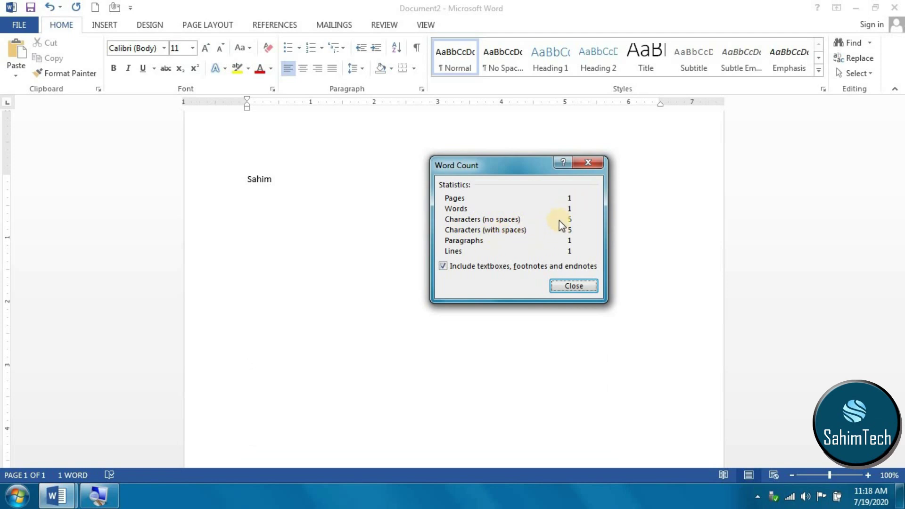
left_click(572, 287)
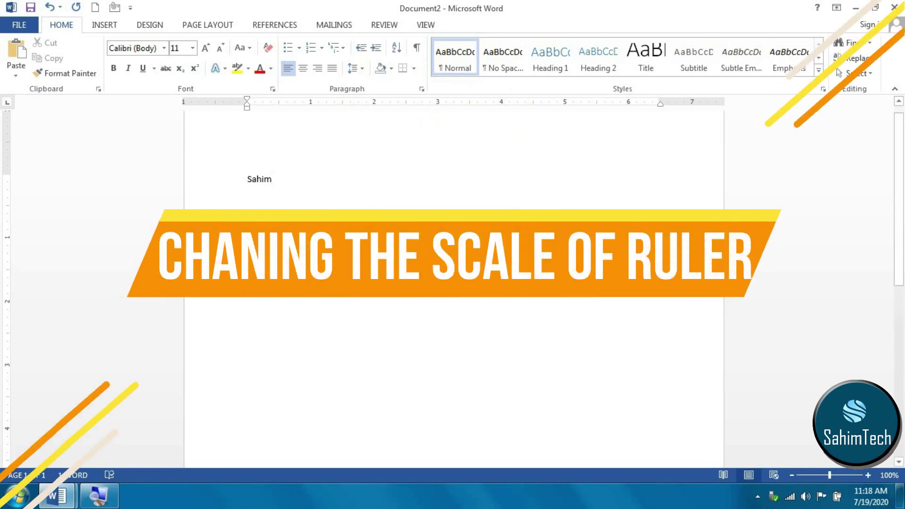
- Open the advanced Word options and go to the Display settings
left_click(336, 171)
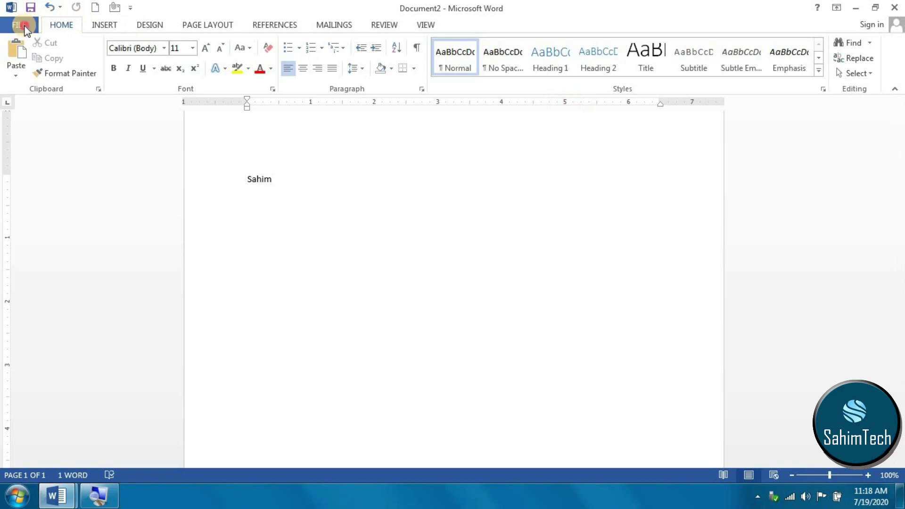
left_click(23, 25)
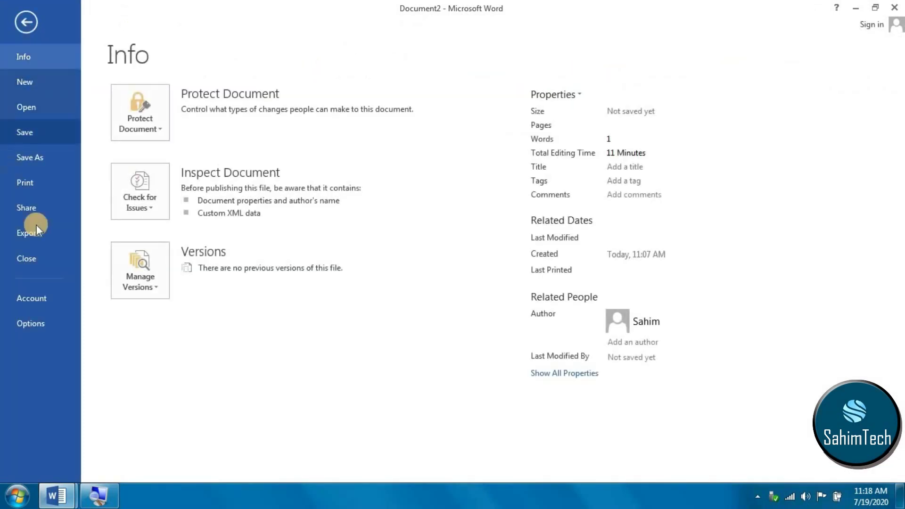
left_click(44, 325)
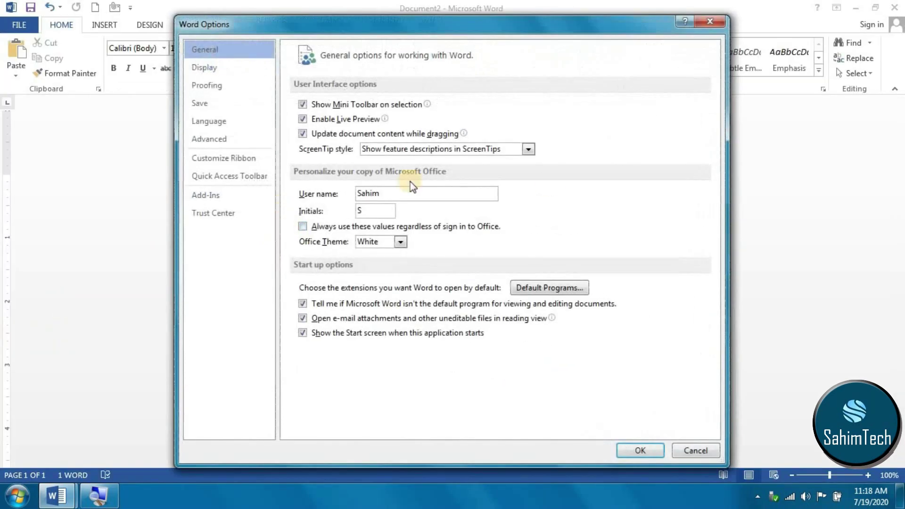
mouse_move(355, 23)
left_mouse_down()
mouse_move(448, 34)
mouse_move(343, 27)
left_mouse_up()
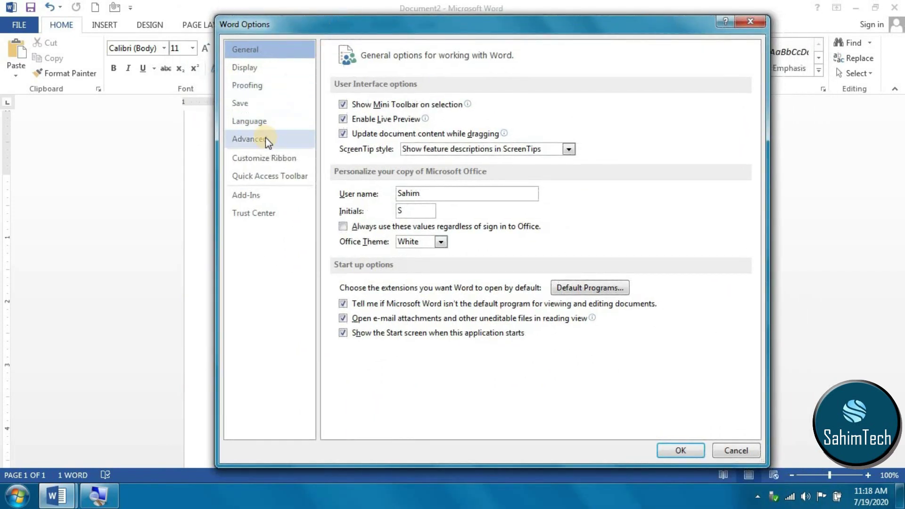
left_click(253, 137)
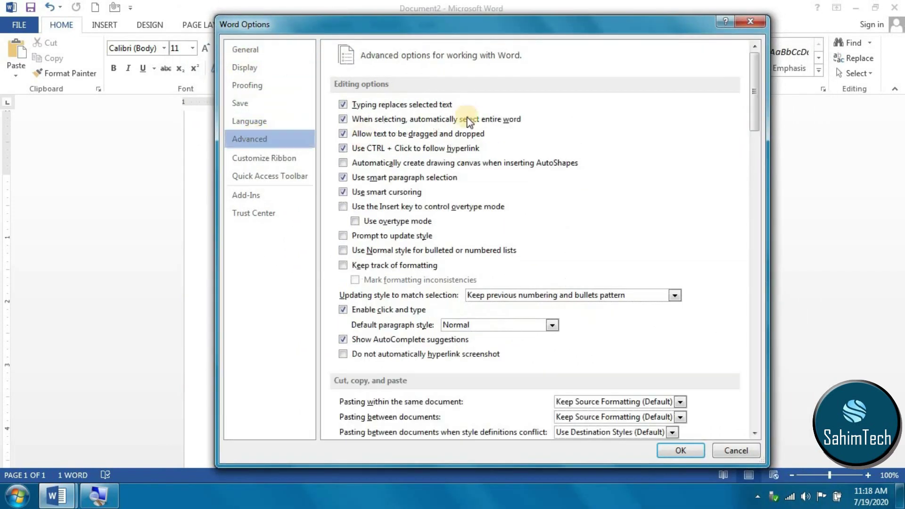
scroll(654, 147, "down", 10)
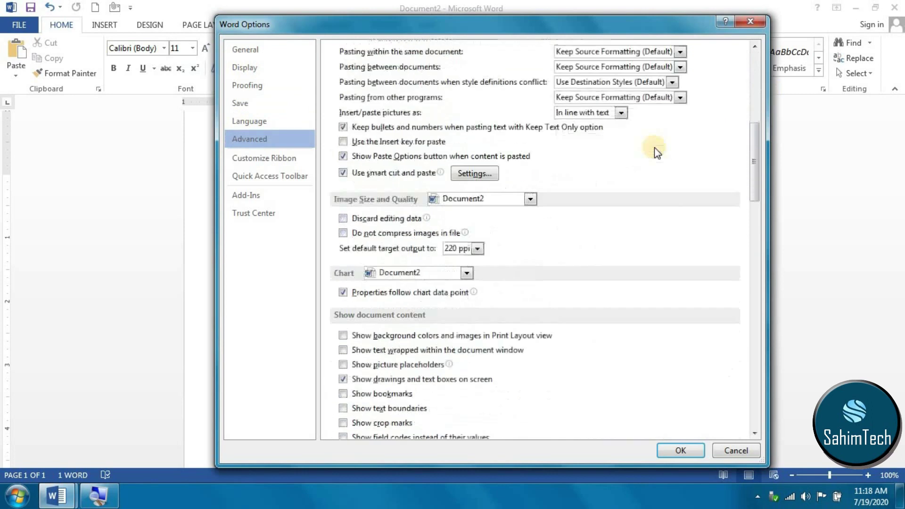
scroll(655, 149, "down", 5)
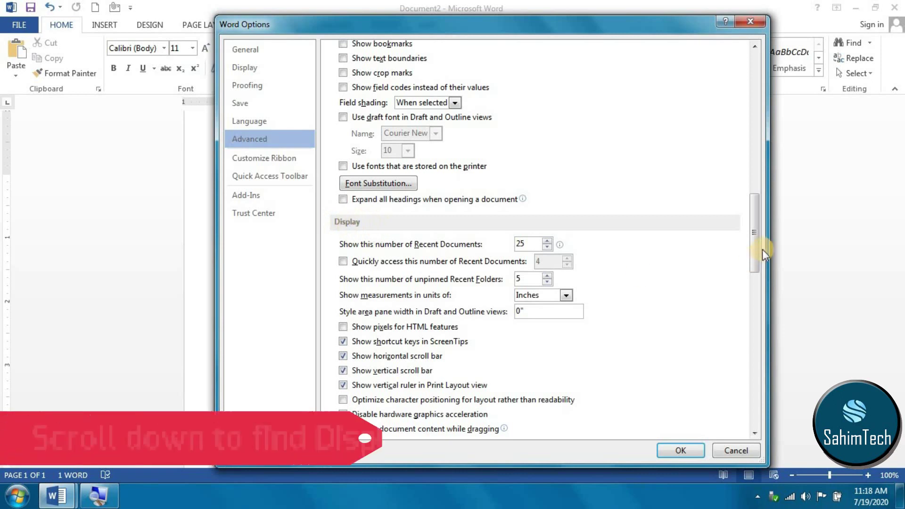
scroll(651, 238, "down", 3)
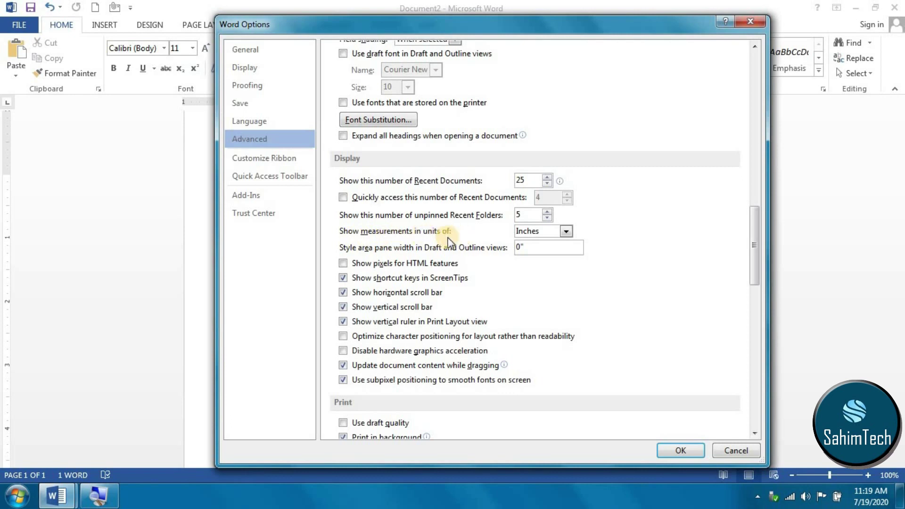
- Try Picas, Points and Millimeters as the unit for showing measurements
left_click(543, 231)
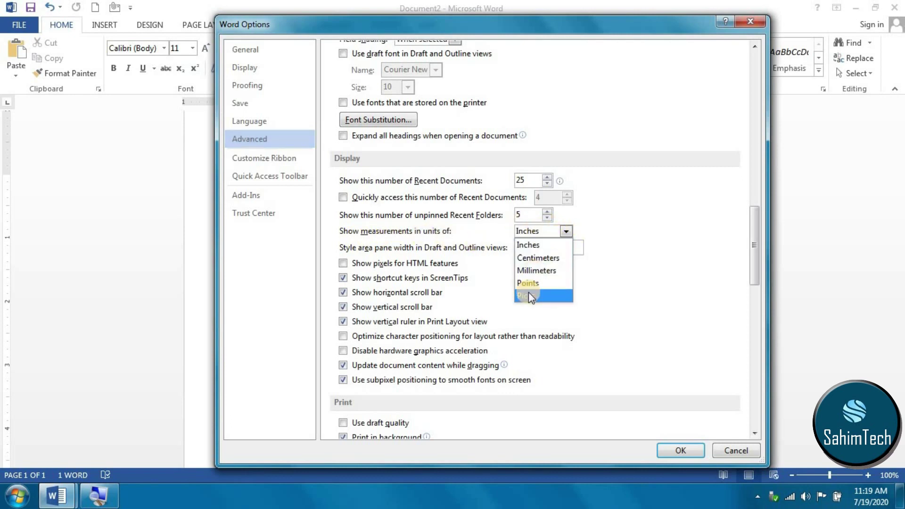
left_click(528, 295)
left_click(570, 229)
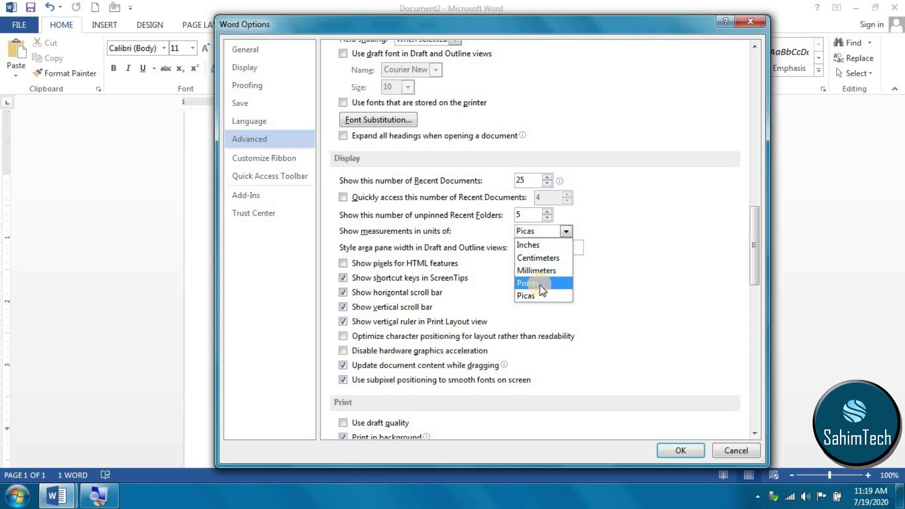
left_click(539, 282)
left_click(546, 232)
left_click(541, 270)
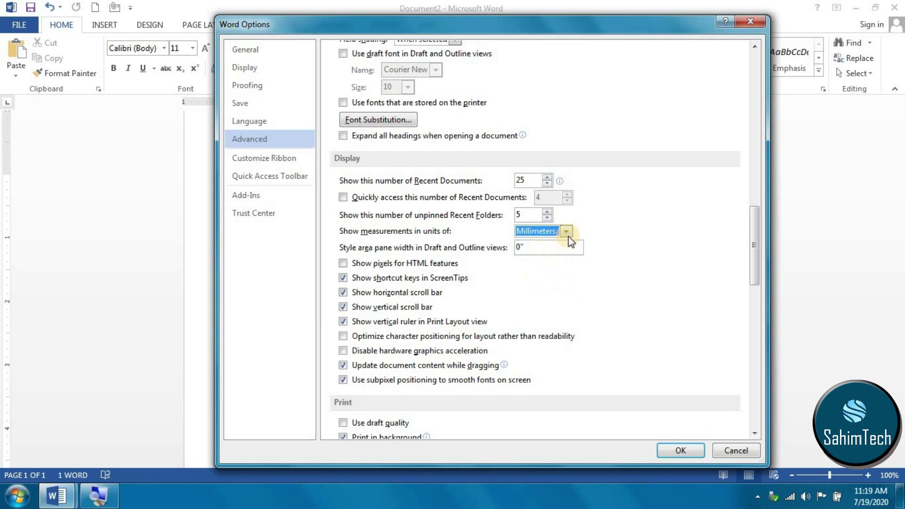
- Set the measurement units to Centimeters and apply the options to the ruler
left_click(570, 232)
left_click(565, 258)
left_click(680, 450)
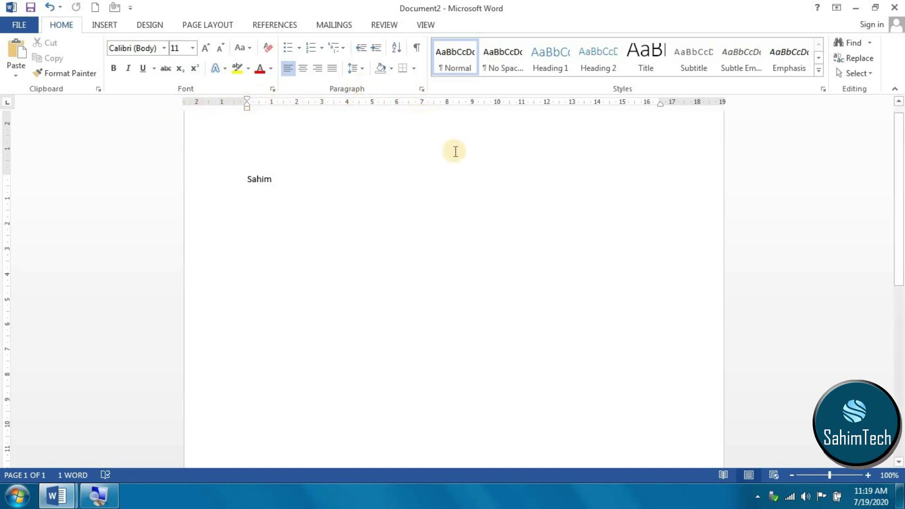
- Set the measurement units to Inches in the advanced Display options and apply the change
left_click(2, 29)
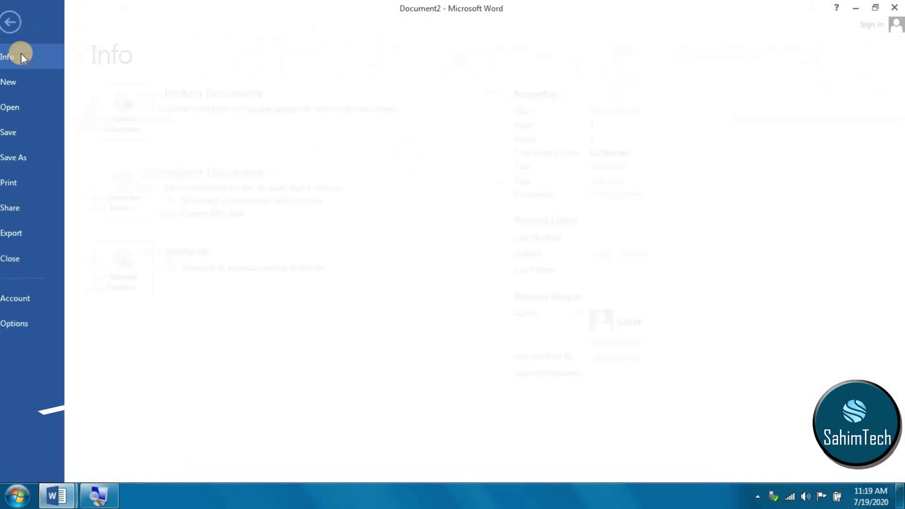
left_click(33, 326)
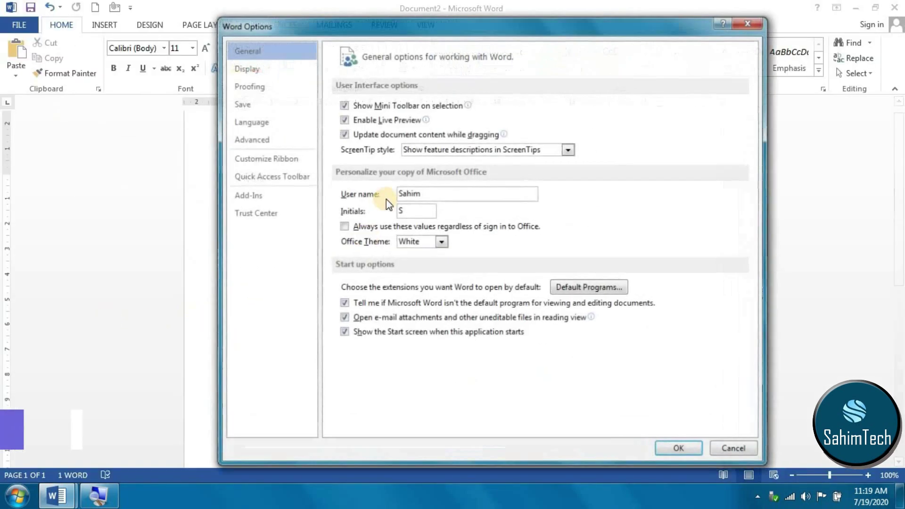
left_click(261, 137)
scroll(607, 253, "down", 7)
scroll(608, 254, "down", 12)
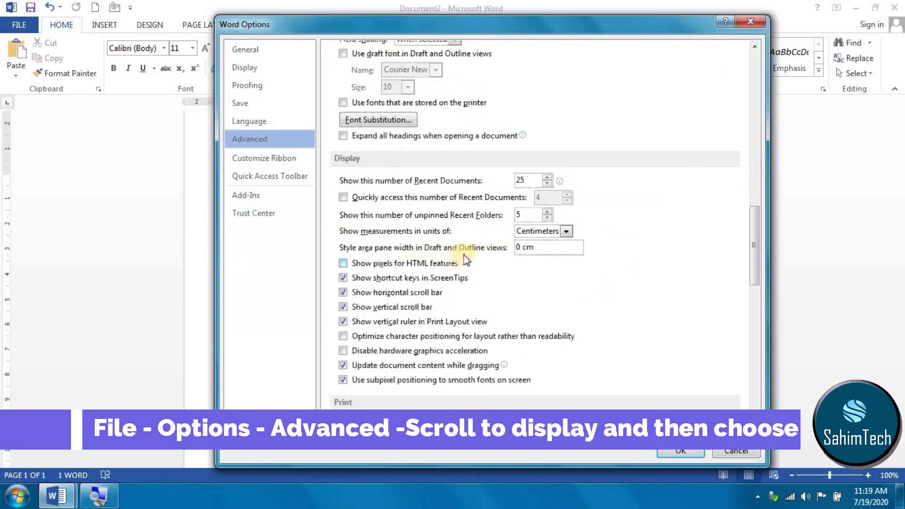
left_click(538, 231)
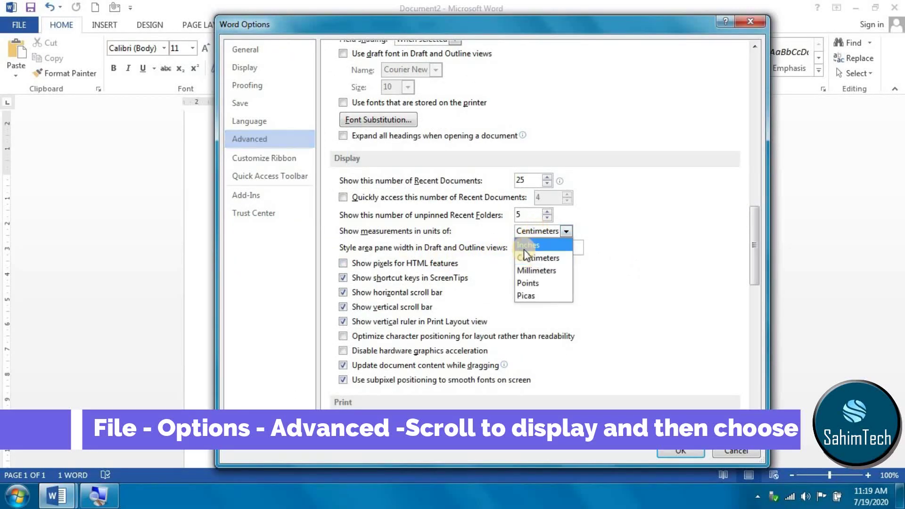
left_click(524, 246)
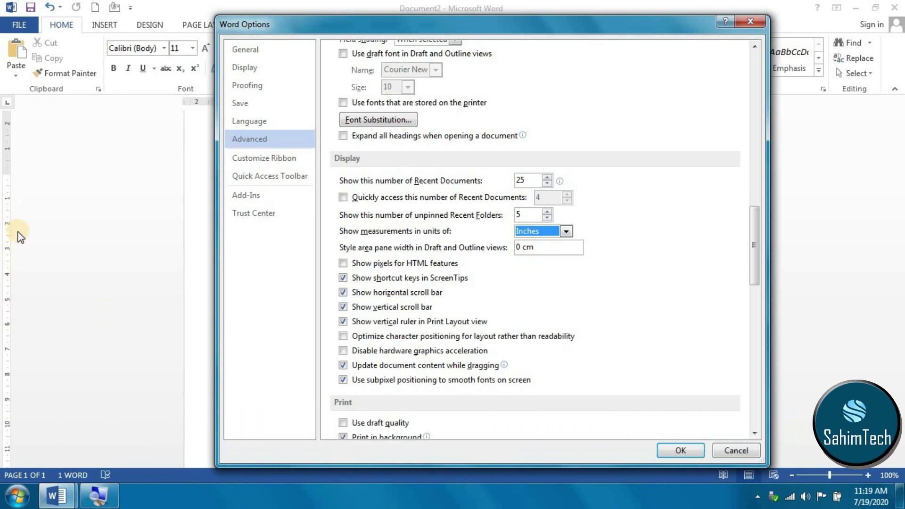
left_click(680, 451)
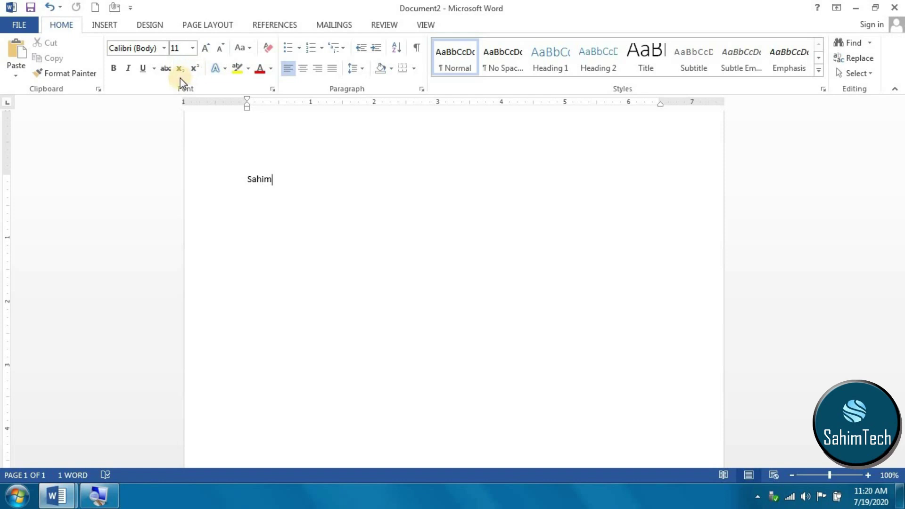
- Add Touch/Mouse Mode to the Quick Access Toolbar and switch the command spacing to Touch
left_click(133, 7)
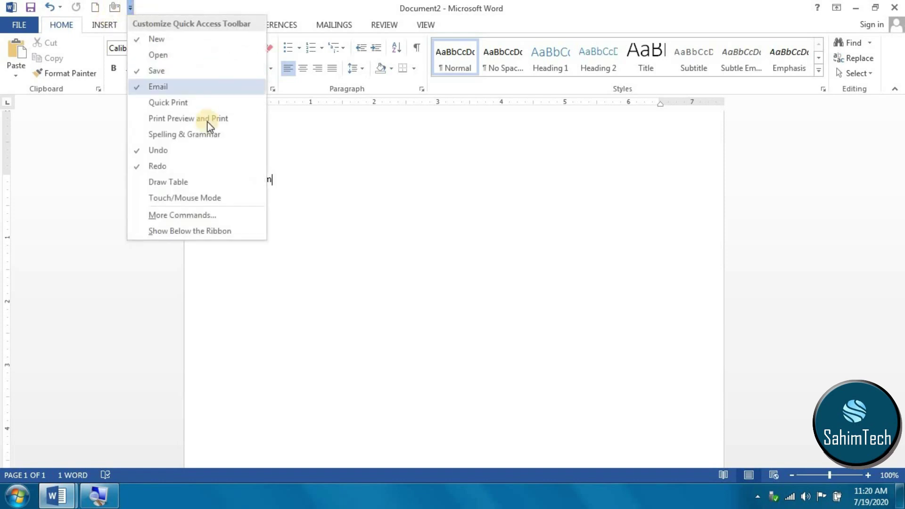
left_click(181, 198)
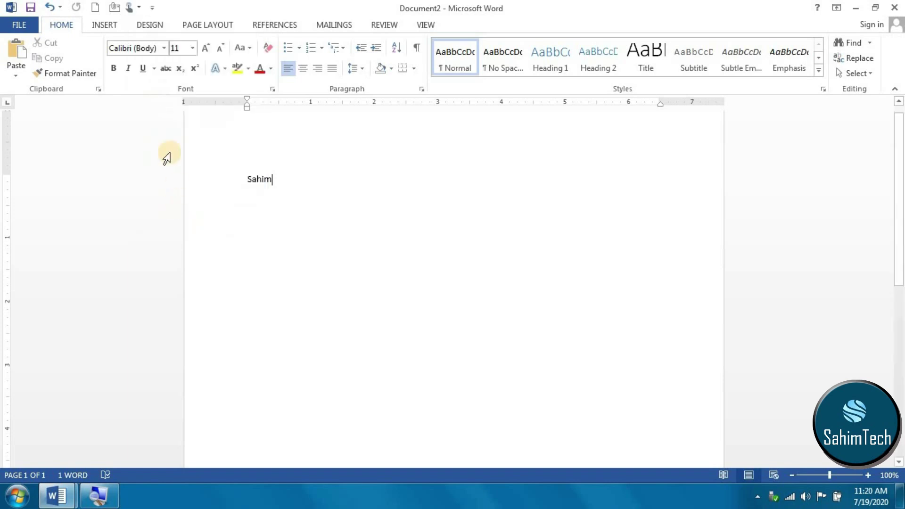
left_click(137, 9)
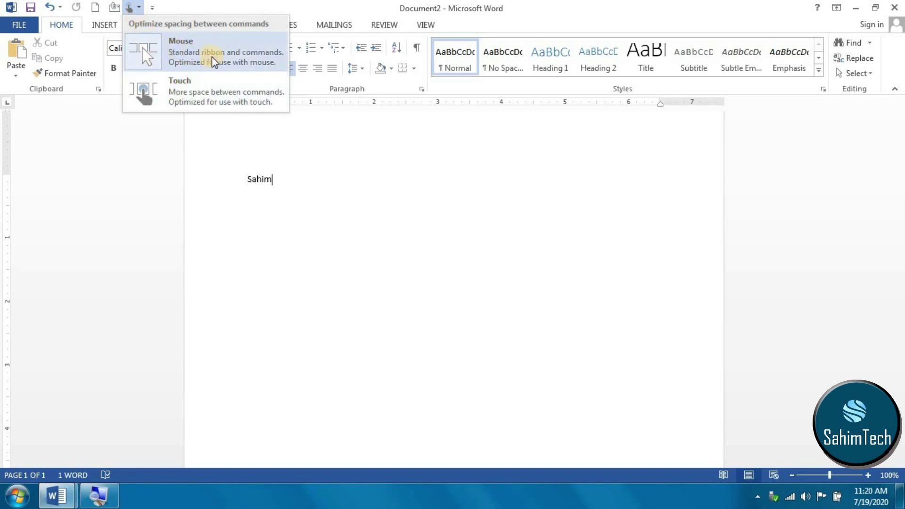
left_click(222, 105)
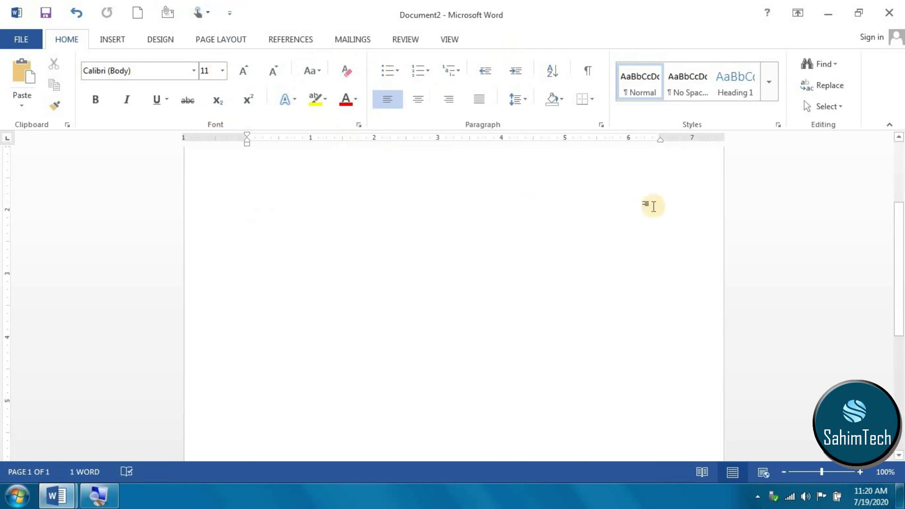
scroll(80, 163, "up", 1)
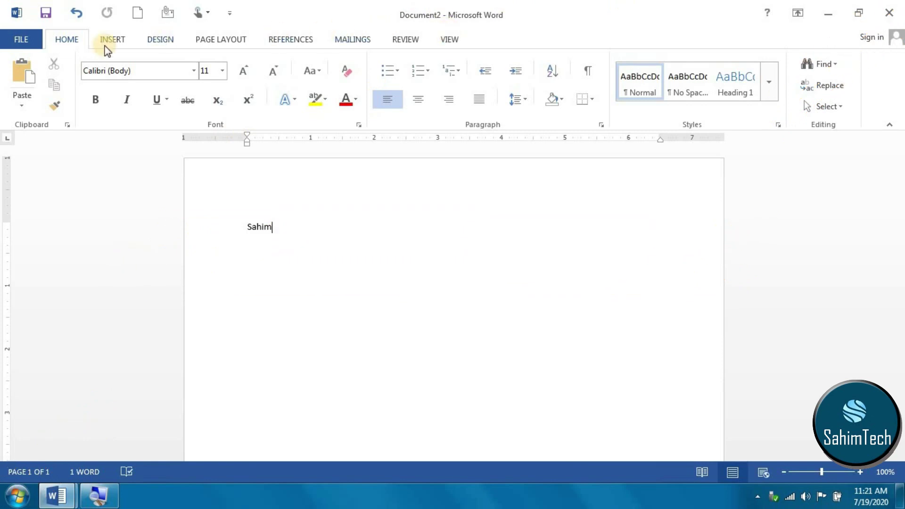
- Change the Office theme to Dark Gray in the account settings and return to the document
left_click(17, 39)
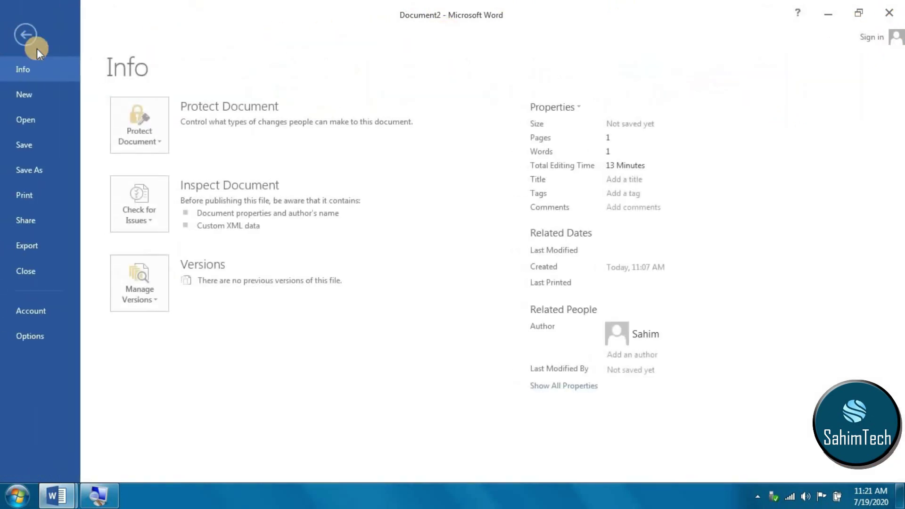
left_click(13, 312)
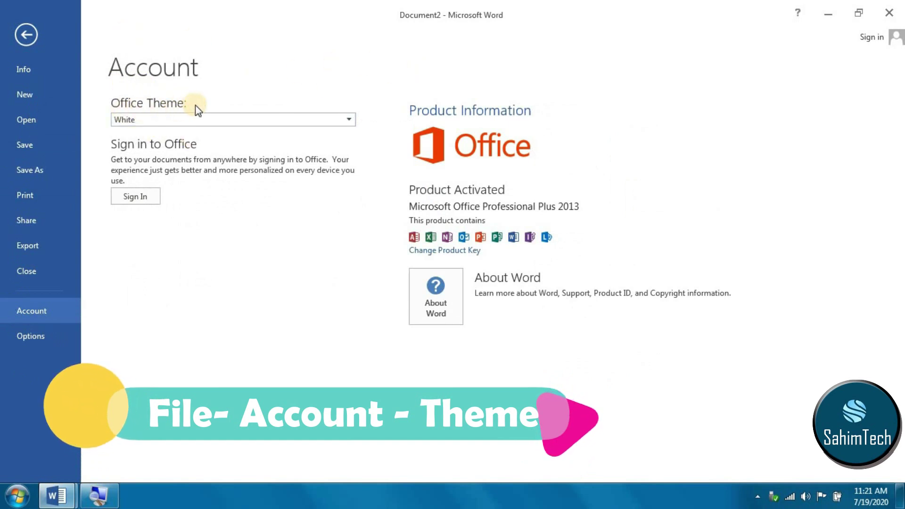
left_click(172, 119)
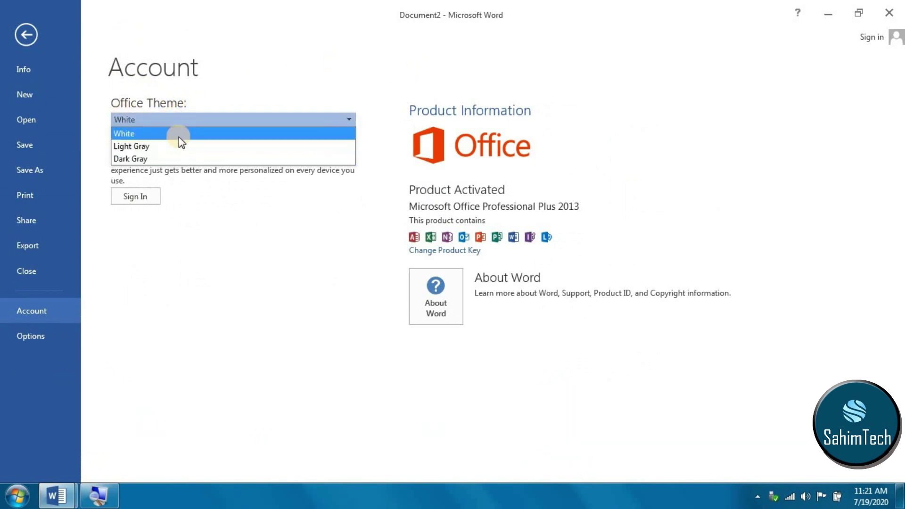
left_click(121, 158)
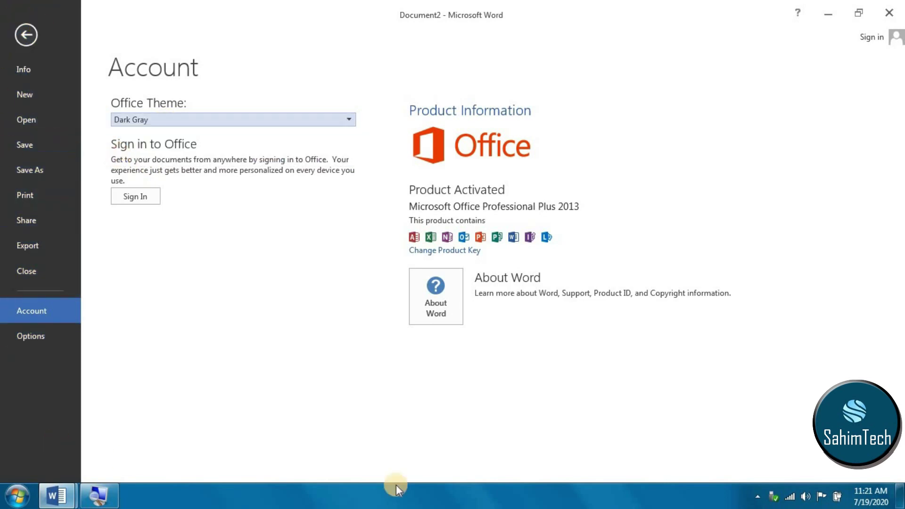
left_click(24, 30)
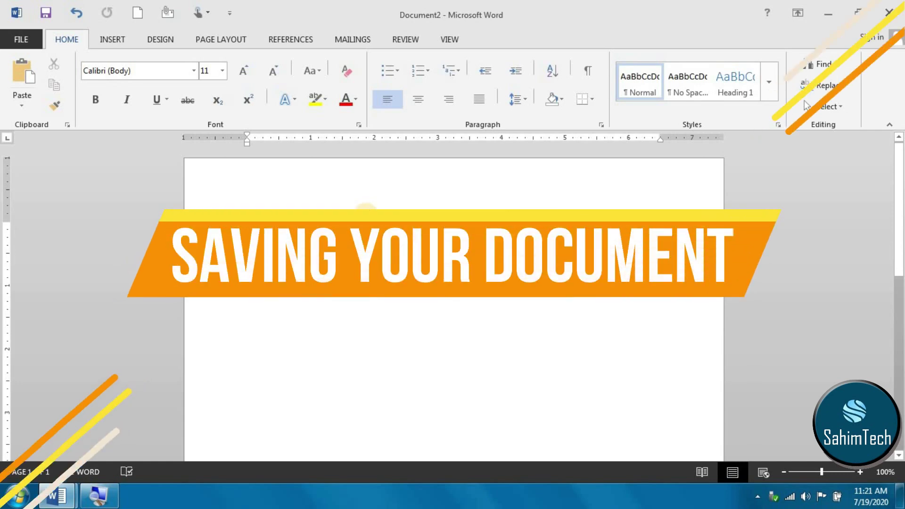
- Start a Save As of the document to the computer's recent Desktop folder
left_click(18, 39)
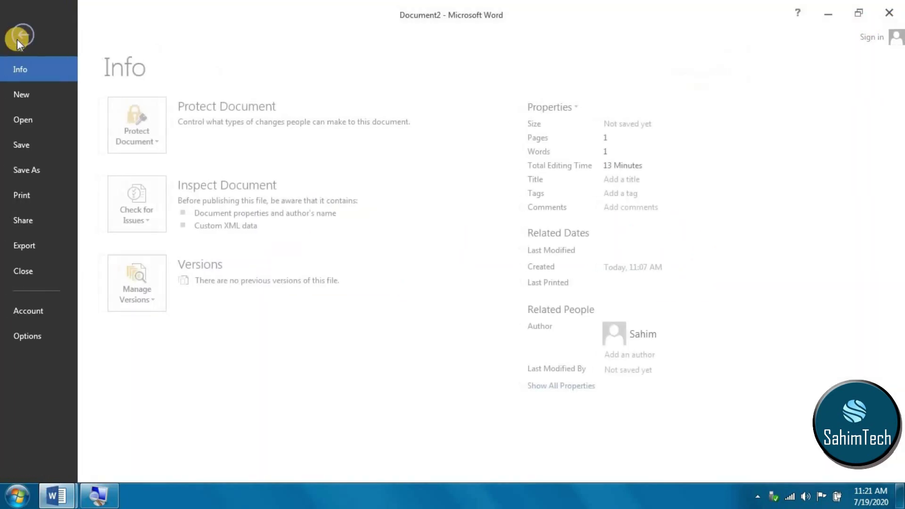
left_click(38, 171)
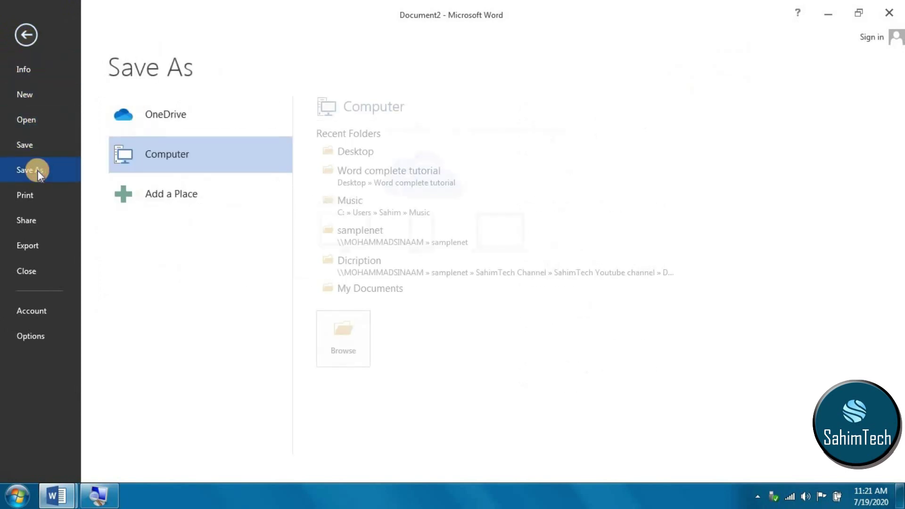
left_click(356, 157)
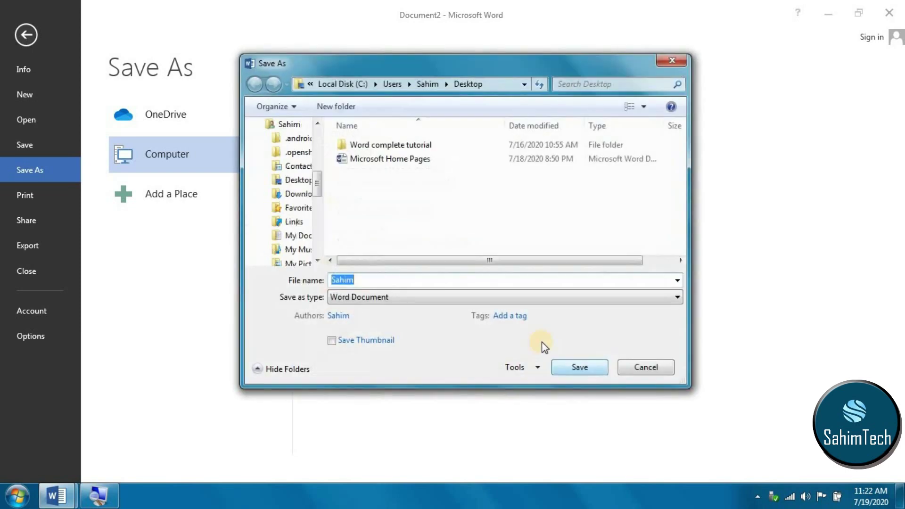
- Choose the Desktop from the favourite locations as the save folder and select the suggested file name for replacement
left_click_drag(319, 178, 319, 137)
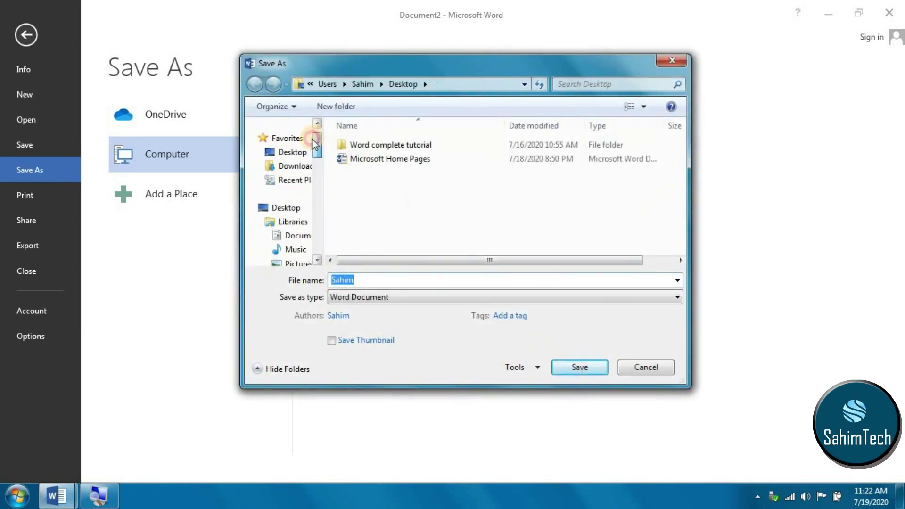
left_click(304, 149)
left_click(301, 150)
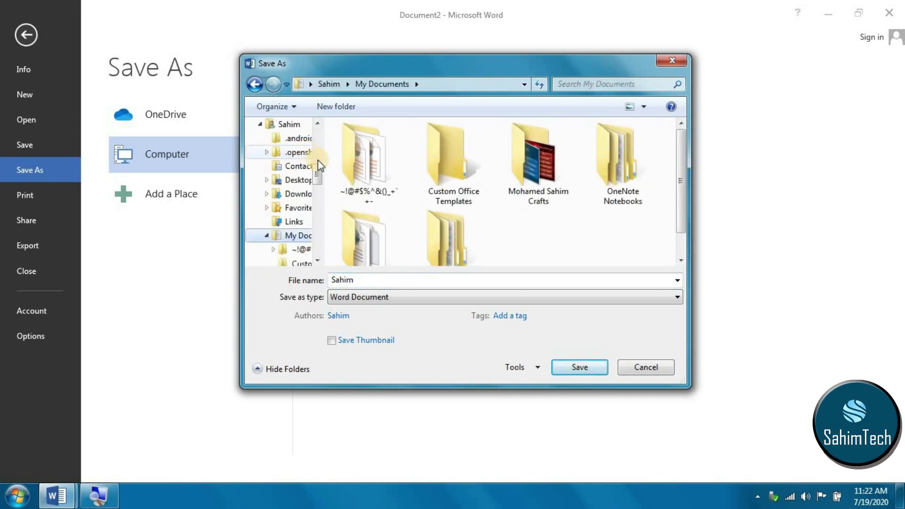
scroll(316, 155, "up", 5)
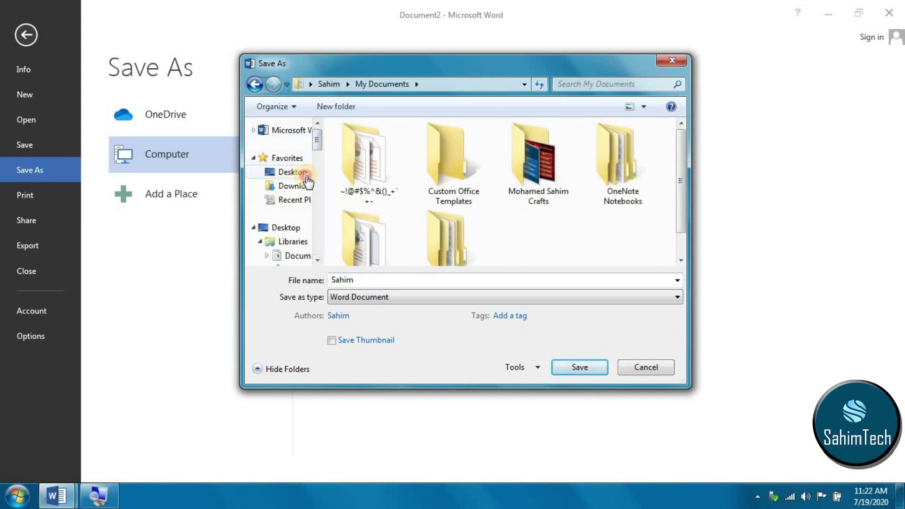
left_click(293, 173)
left_click(374, 280)
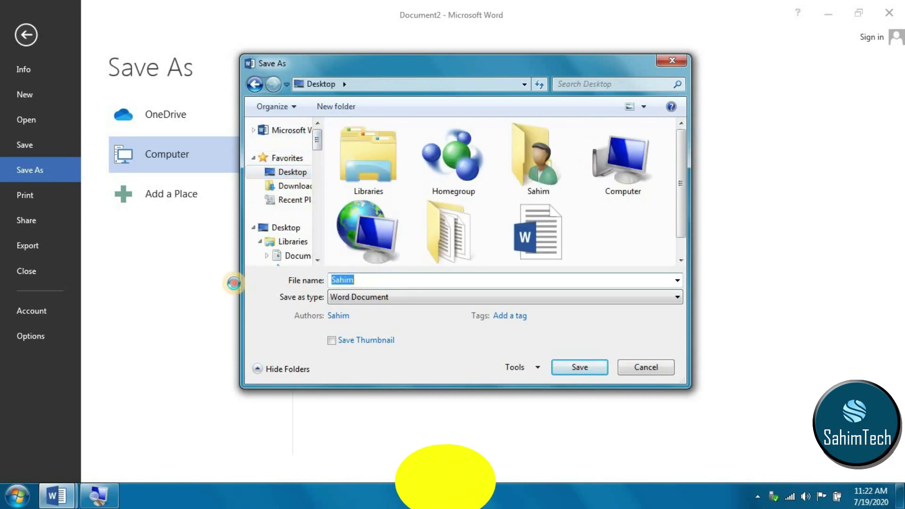
type("doc")
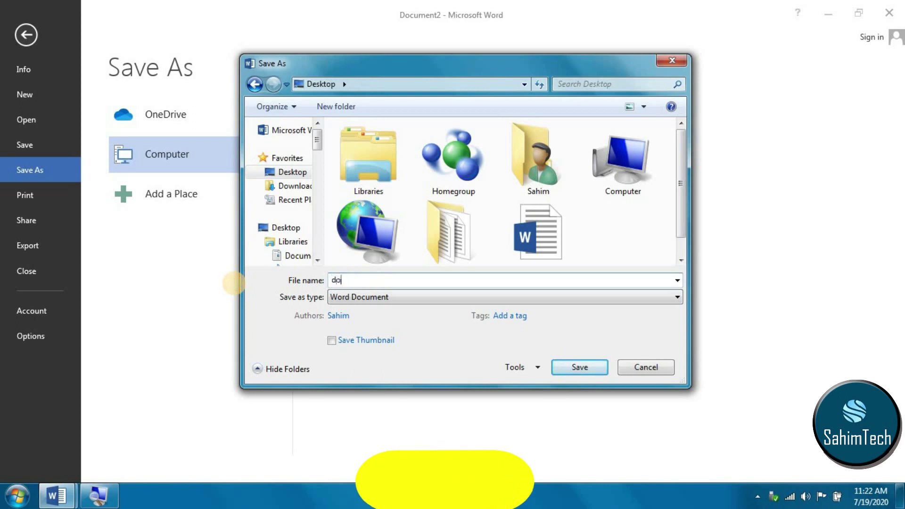
key("BackSpace")
key("BackSpace")
key("BackSpace")
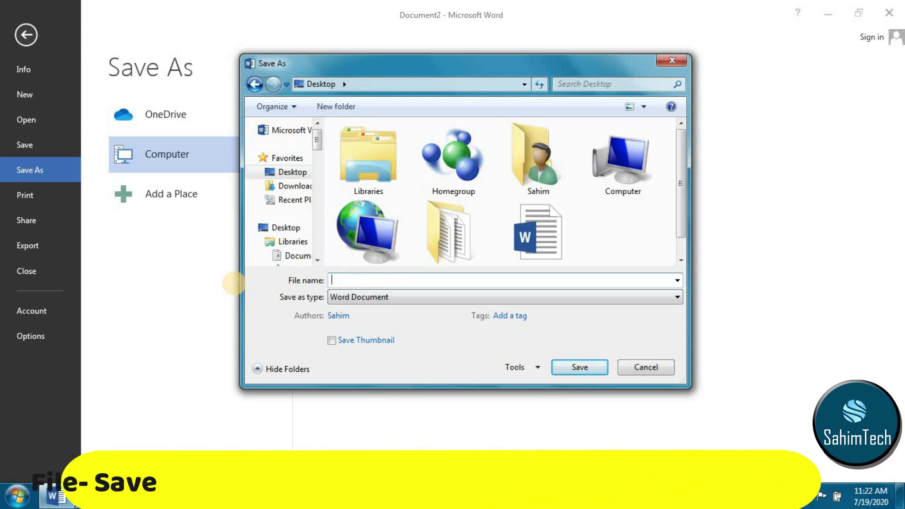
type("microdoft")
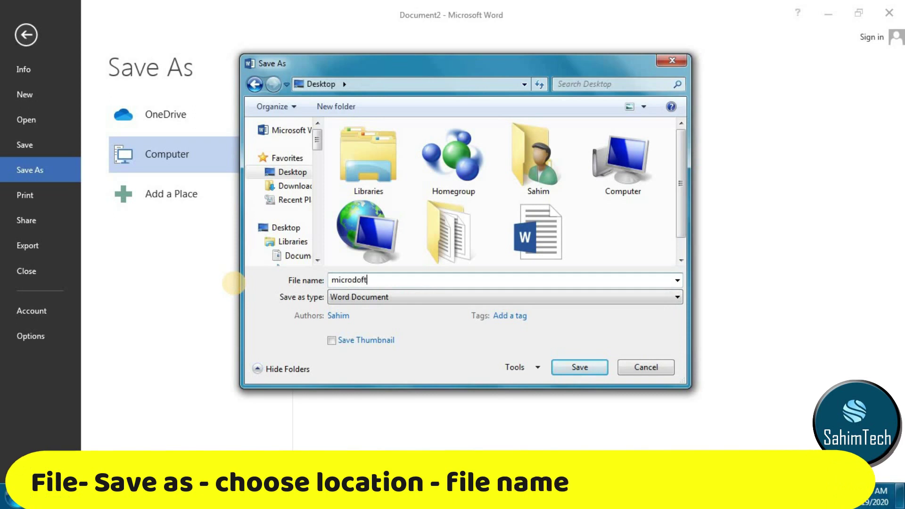
type("\\")
key("BackSpace")
key("BackSpace")
key("BackSpace")
key("BackSpace")
key("BackSpace")
key("BackSpace")
key("BackSpace")
key("BackSpace")
key("BackSpace")
key("BackSpace")
- Name the file with the author's first name in lowercase, keep Word Document as the file type, and save it
type("s")
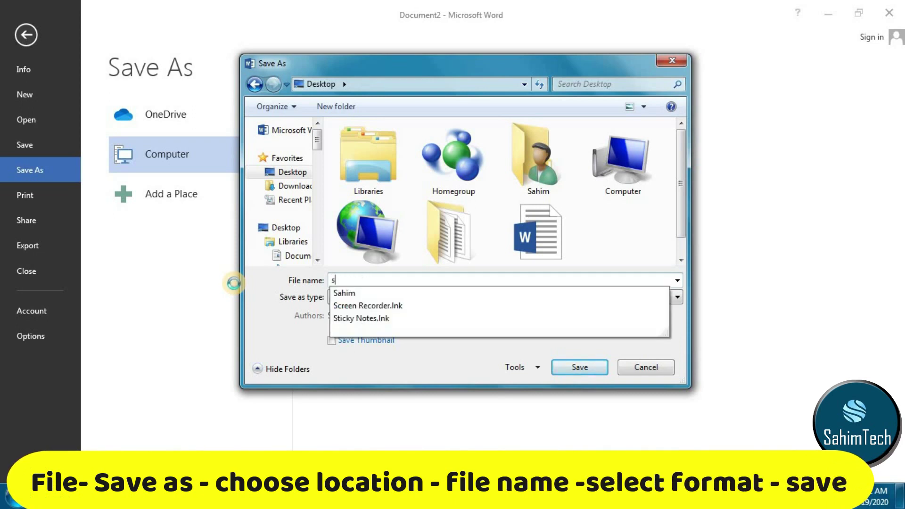
type("ahim")
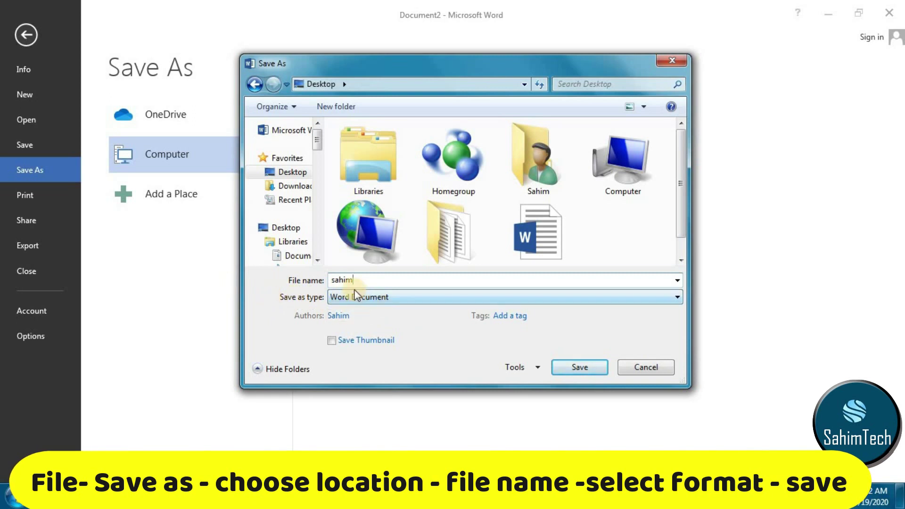
left_click(377, 304)
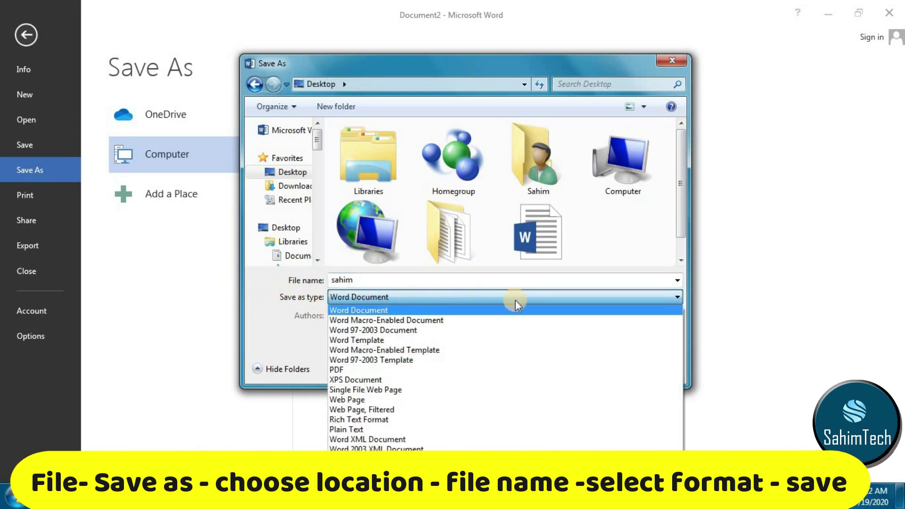
left_click(474, 61)
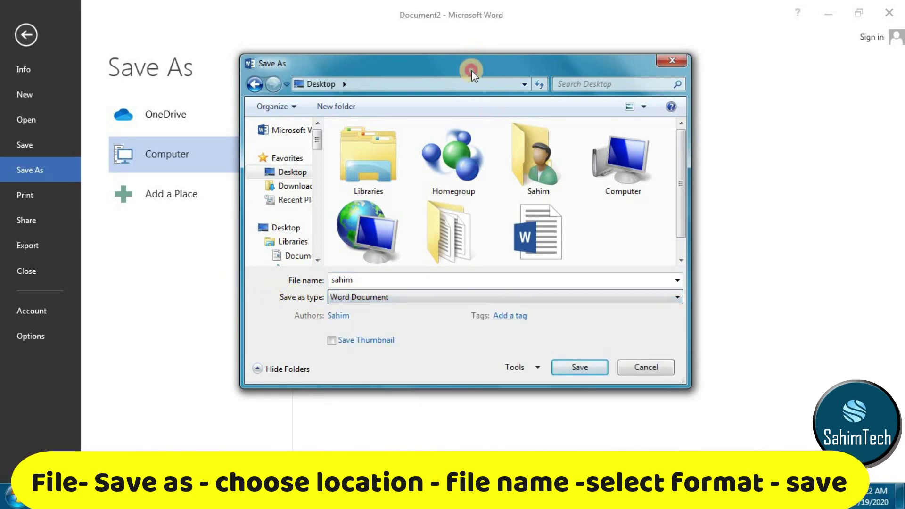
left_click_drag(471, 70, 471, 29)
left_click(395, 255)
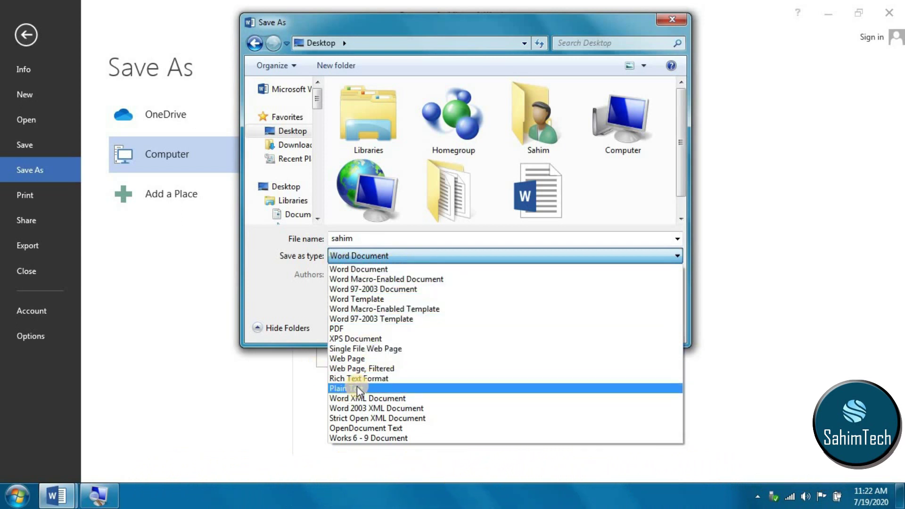
left_click(362, 268)
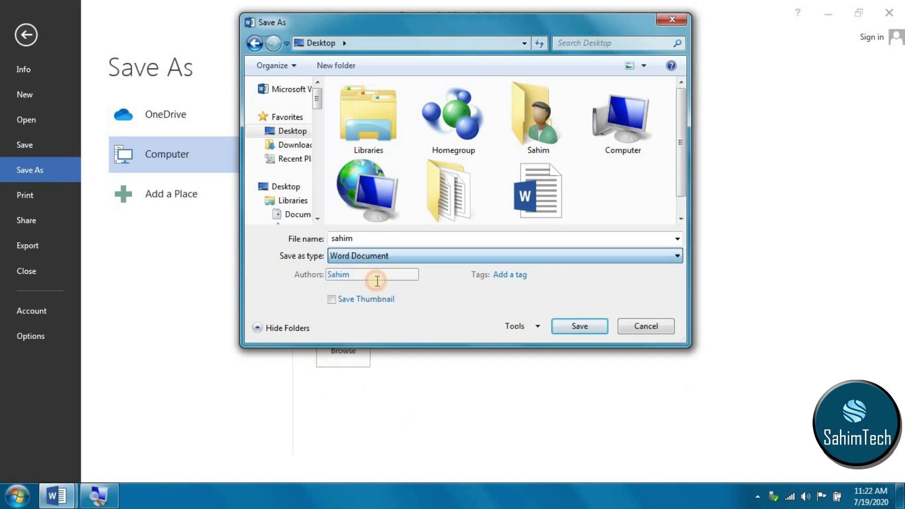
left_click(585, 332)
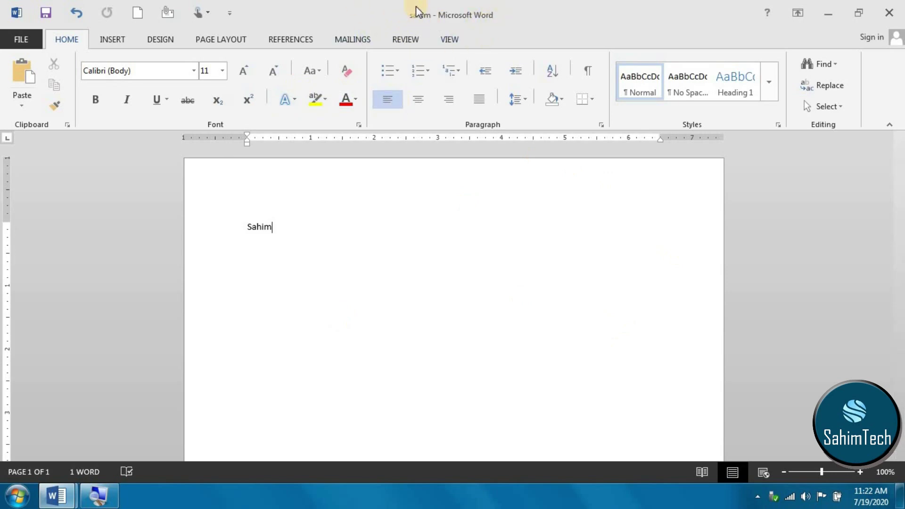
- Minimize the newly saved document and bring its window back in front of the Microsoft Home Pages document
left_click(827, 13)
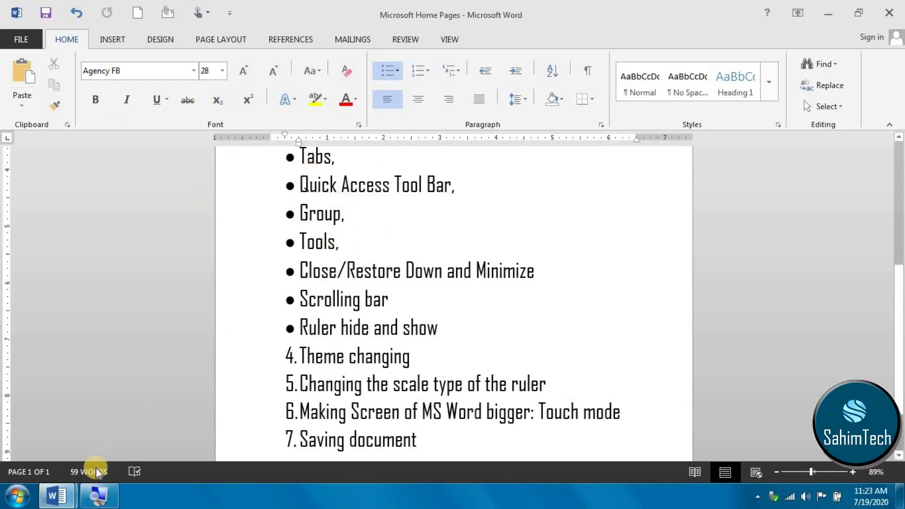
mouse_move(55, 495)
left_click(179, 429)
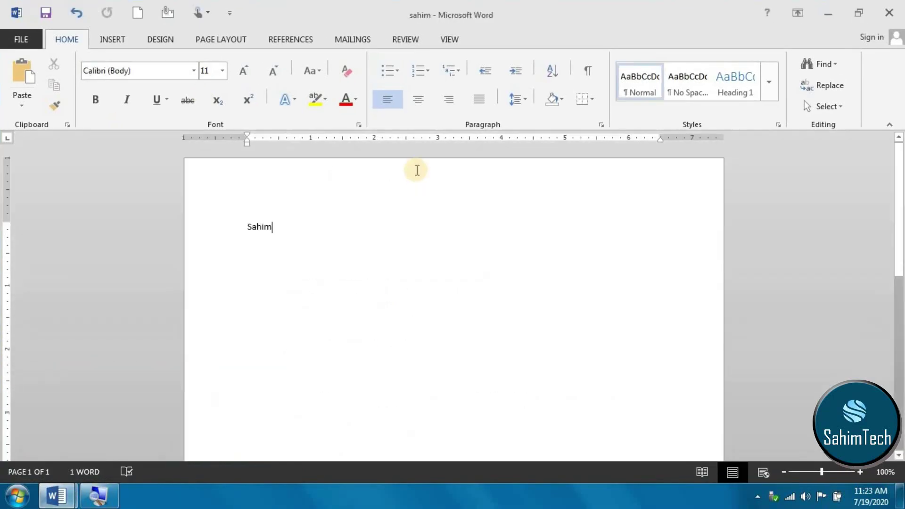
left_click_drag(311, 234, 216, 219)
left_click(290, 246)
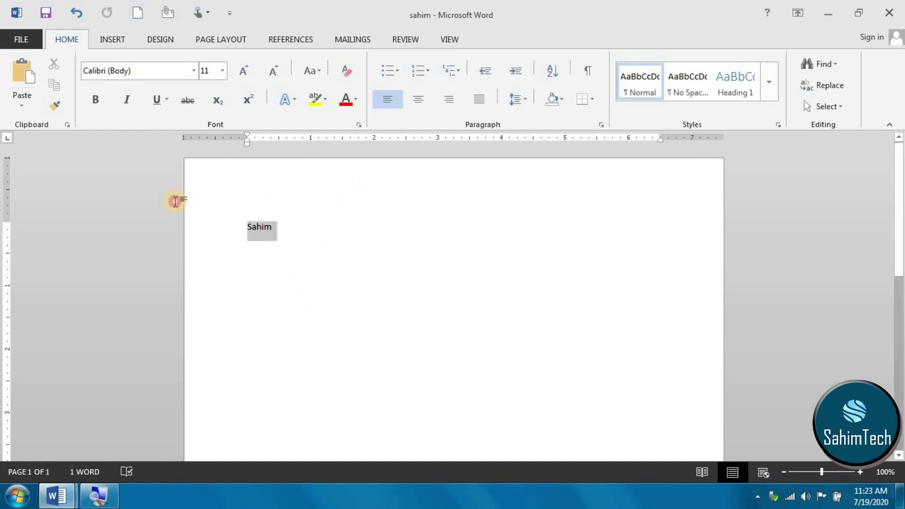
left_click_drag(244, 227, 278, 228)
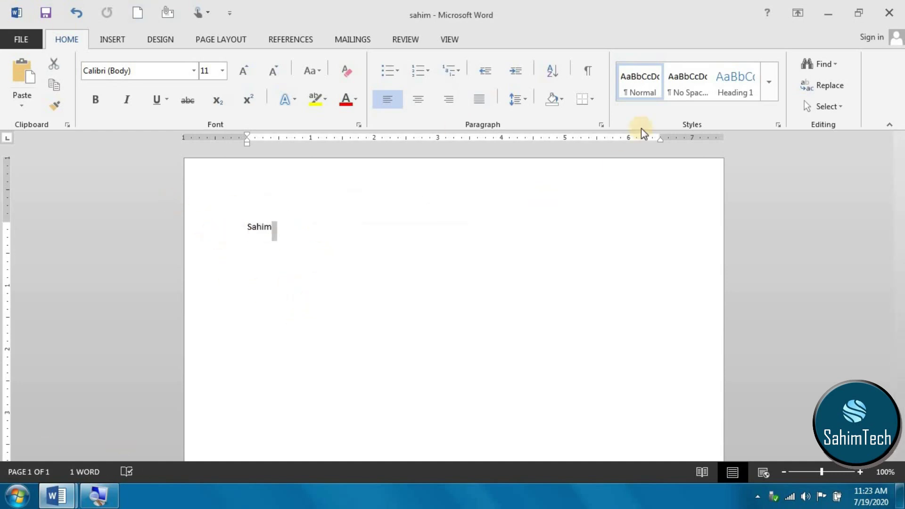
- Close the newly saved document and return to the Microsoft Home Pages document
left_click(898, 14)
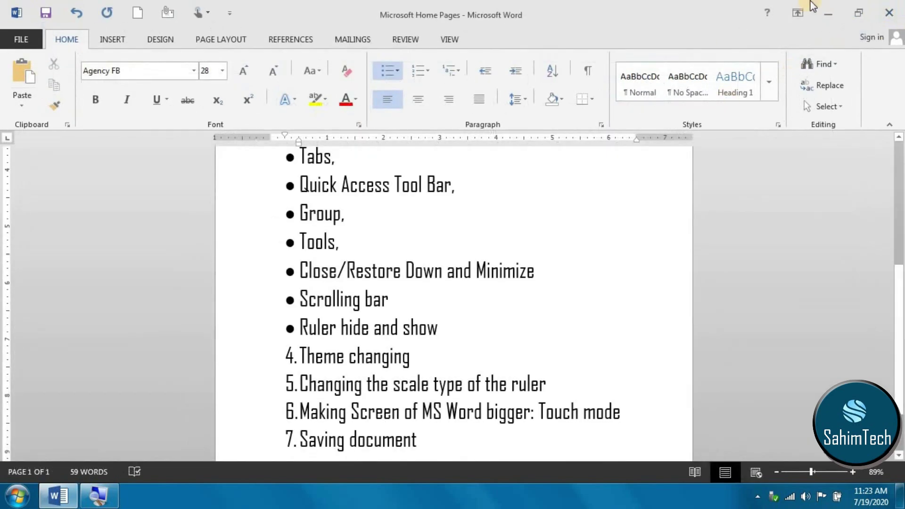